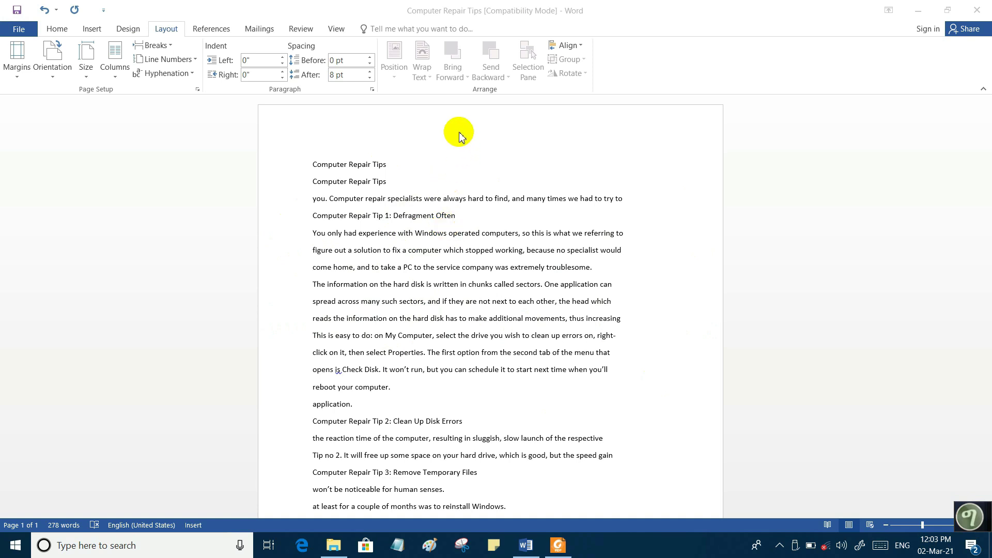
# Delete the duplicate "Computer Repair Tips" line at the beginning of the document.
pyautogui.click(53, 30)
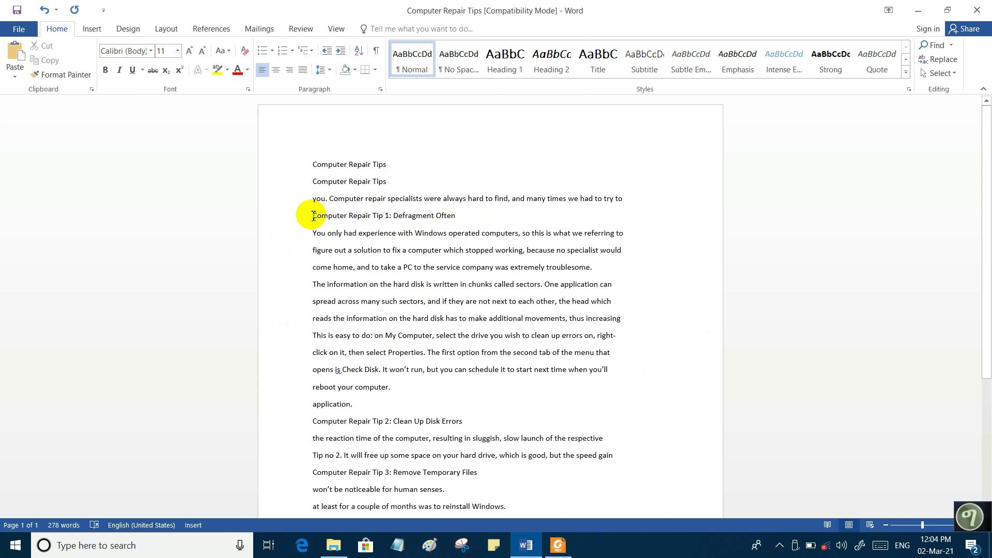
pyautogui.click(302, 166)
pyautogui.press('Delete')
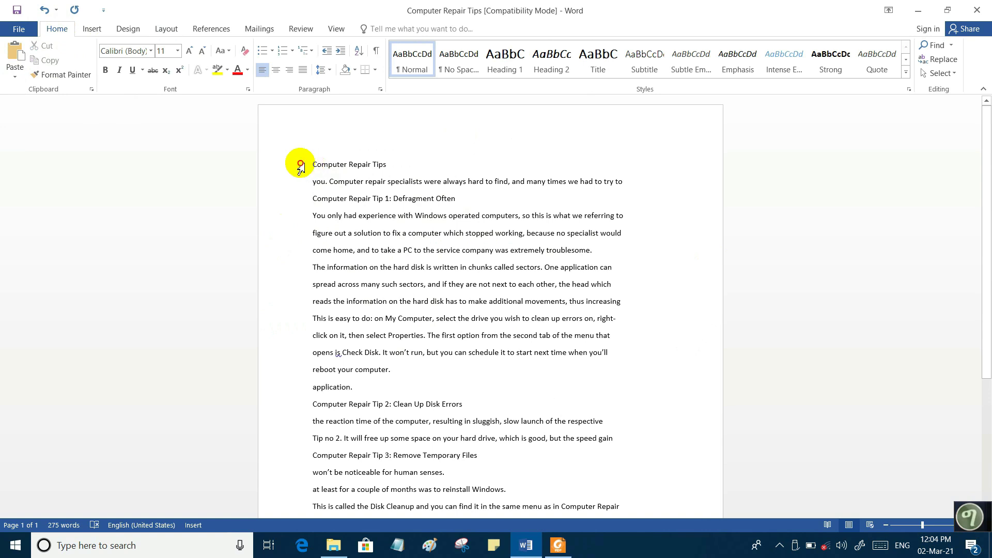
# Make the "Computer Repair Tips" title bold and enlarge it to 14 pt.
pyautogui.click(300, 166)
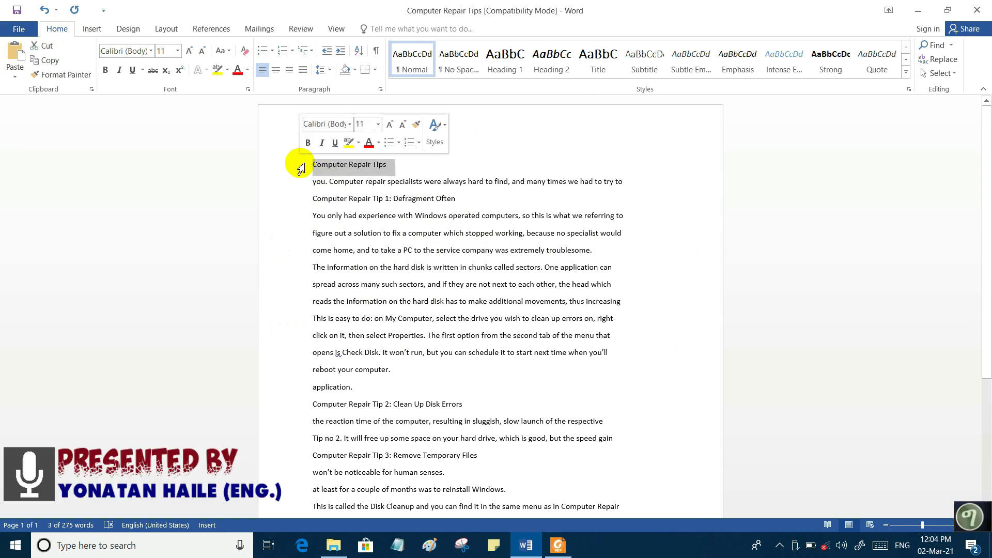
pyautogui.click(308, 143)
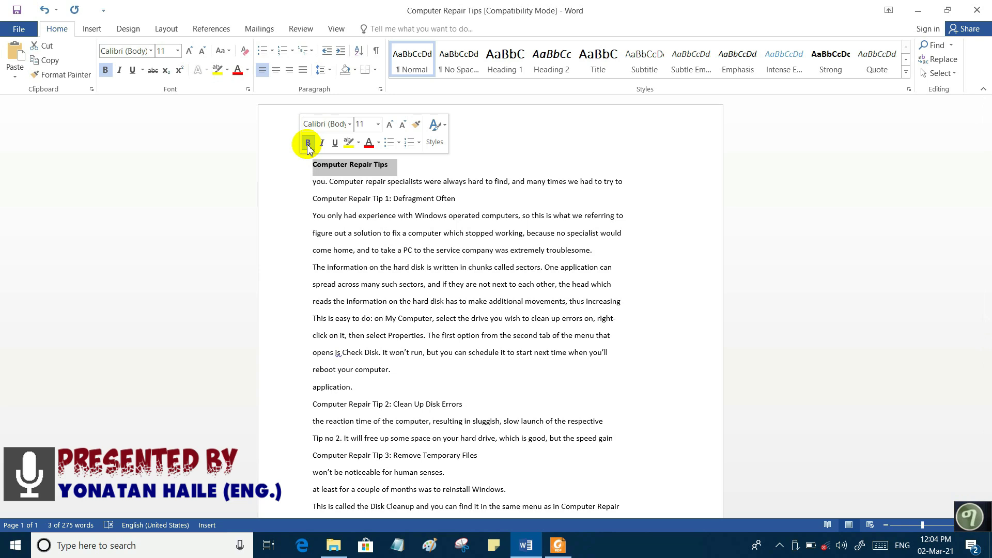
pyautogui.click(390, 124)
pyautogui.click(390, 125)
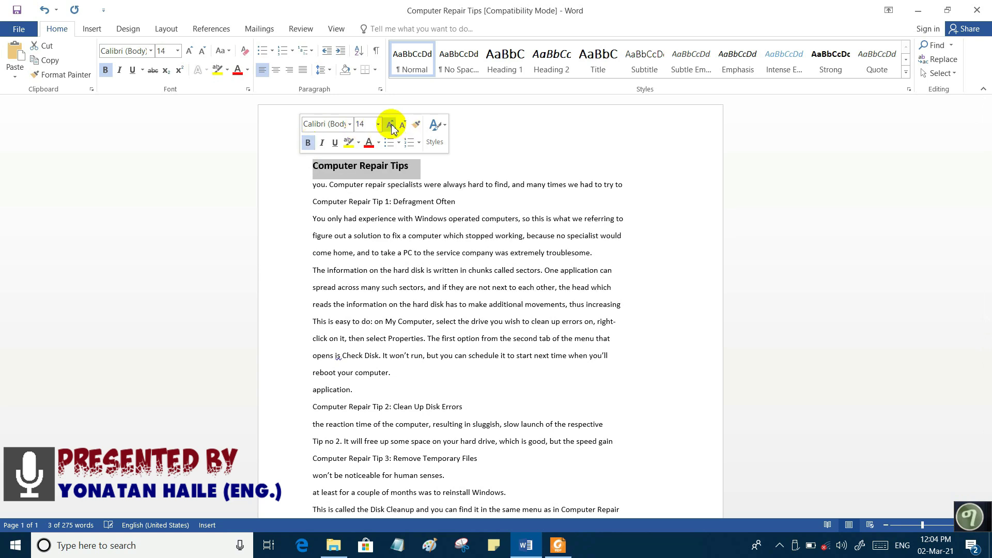
# Delete the line beginning "you. Computer repair specialists were always hard to find" beneath the title.
pyautogui.click(371, 190)
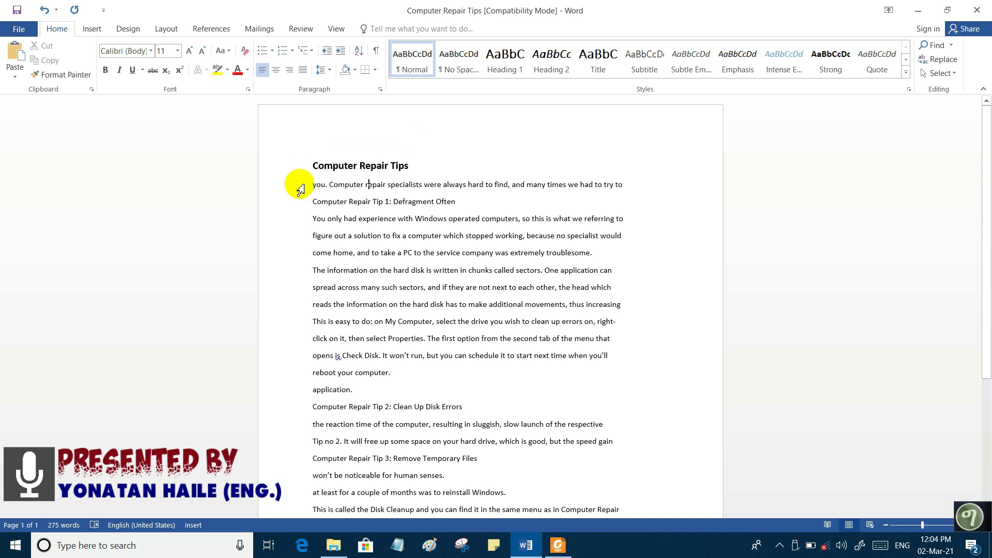
pyautogui.click(298, 187)
pyautogui.press('Delete')
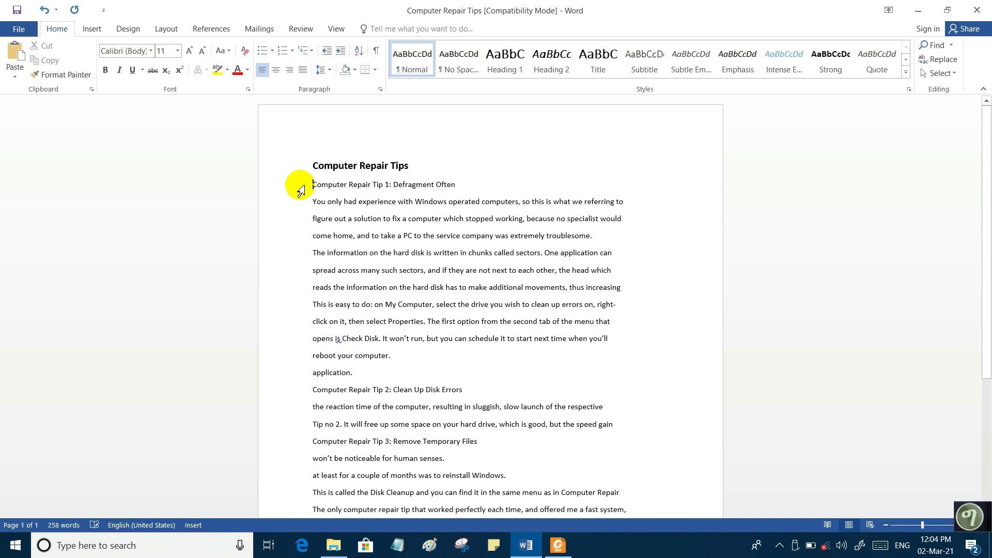
# Make the headings "Computer Repair Tip 1: Defragment Often" and "Computer Repair Tip 2: Clean Up Disk Errors" bold and underlined.
pyautogui.click(300, 190)
pyautogui.click(307, 165)
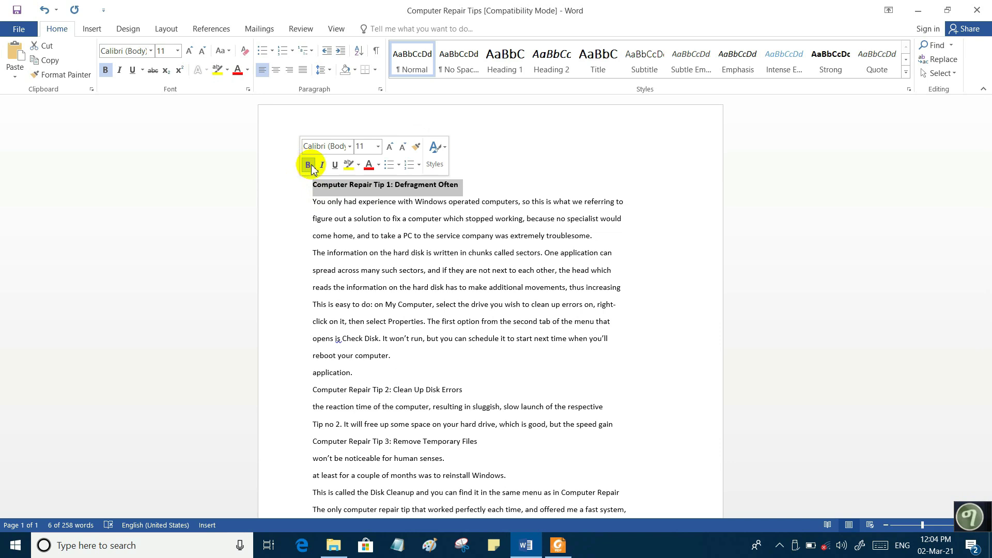
pyautogui.click(334, 165)
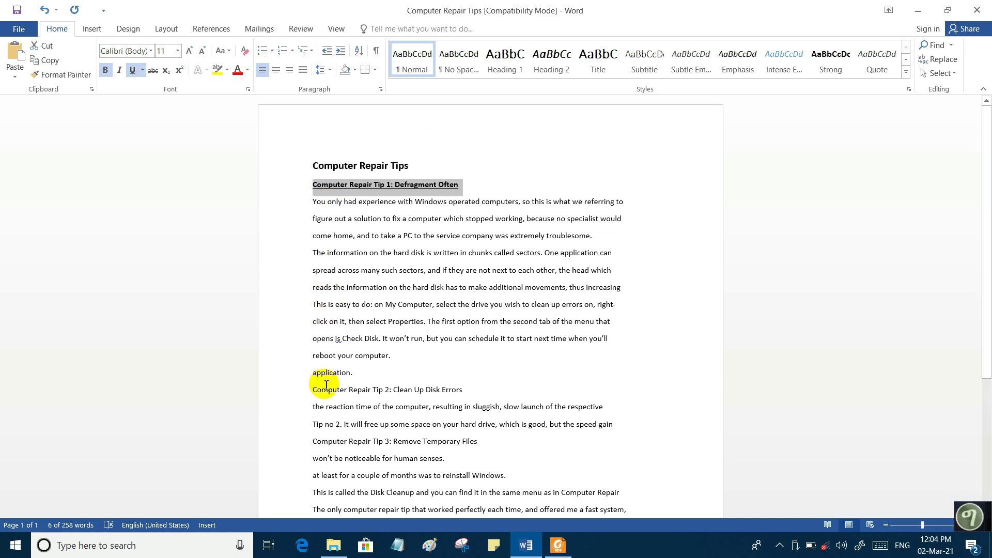
pyautogui.click(297, 394)
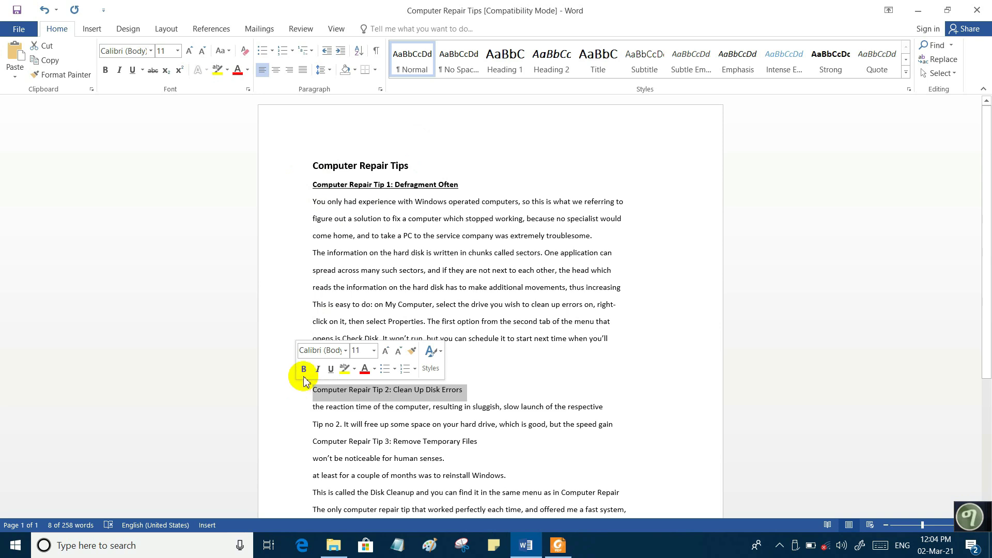
pyautogui.click(304, 369)
pyautogui.click(330, 372)
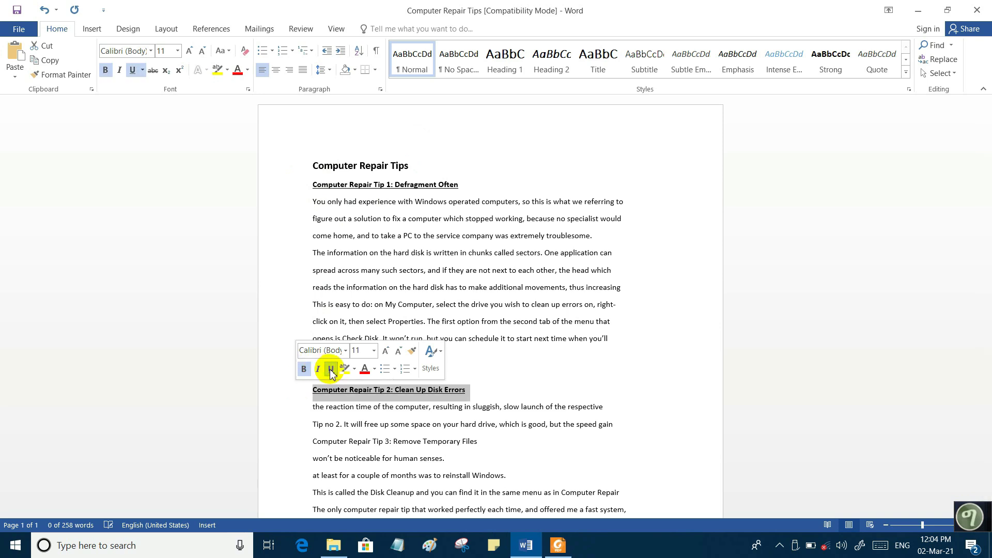
pyautogui.click(512, 370)
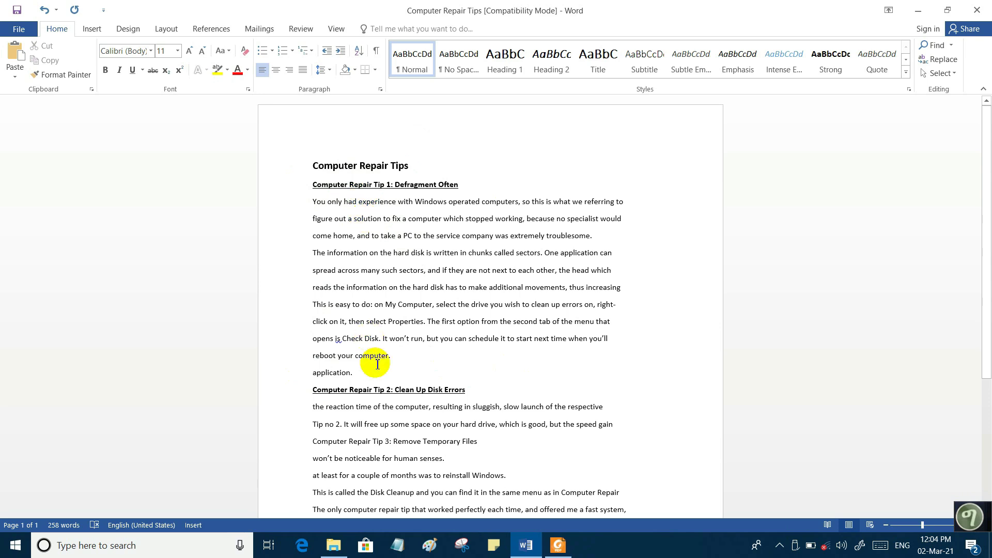
# Cut the whole section from the "Computer Repair Tip 2: Clean Up Disk Errors" heading through the end of the document.
pyautogui.scroll(-1, 478, 331)
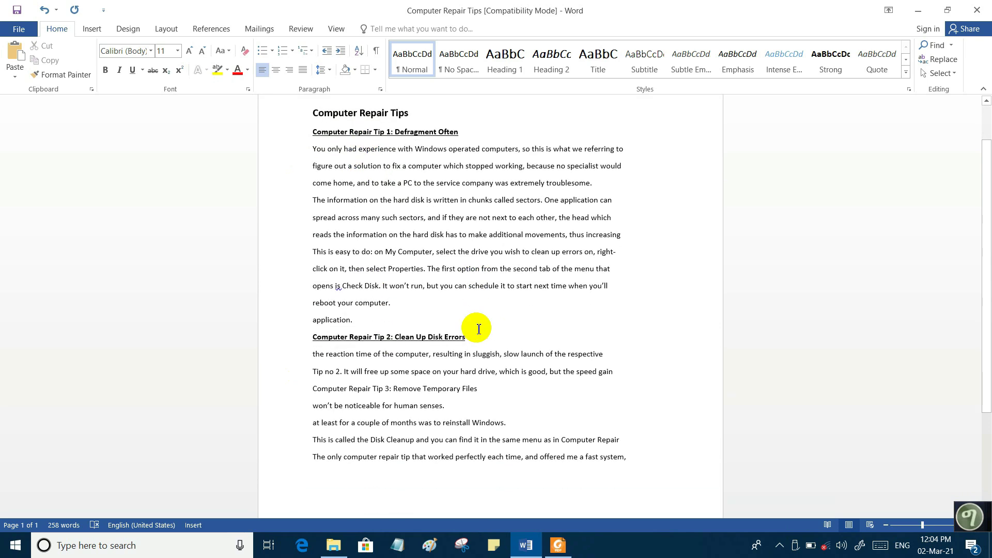
pyautogui.scroll(-1, 475, 328)
pyautogui.scroll(1, 472, 327)
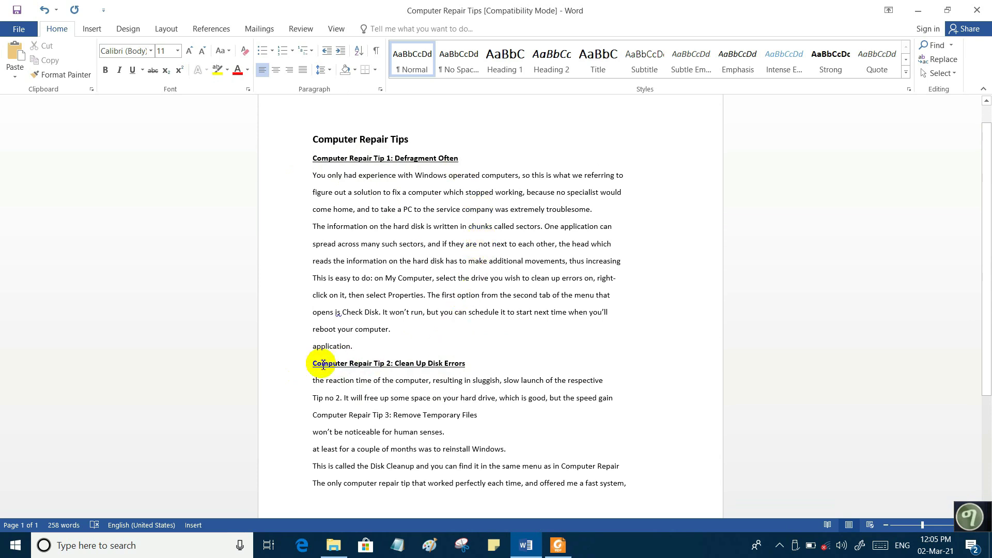
pyautogui.click(299, 367)
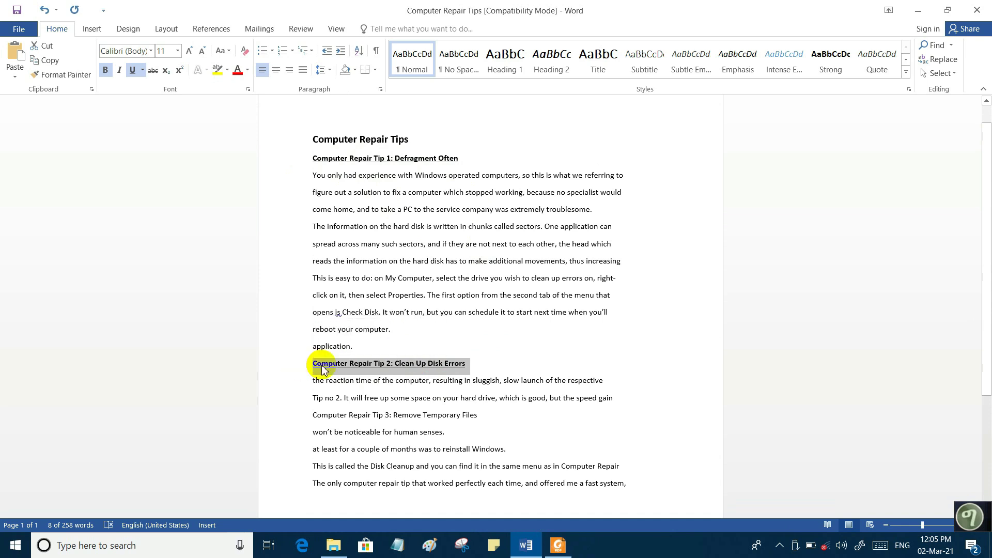
pyautogui.click(492, 369)
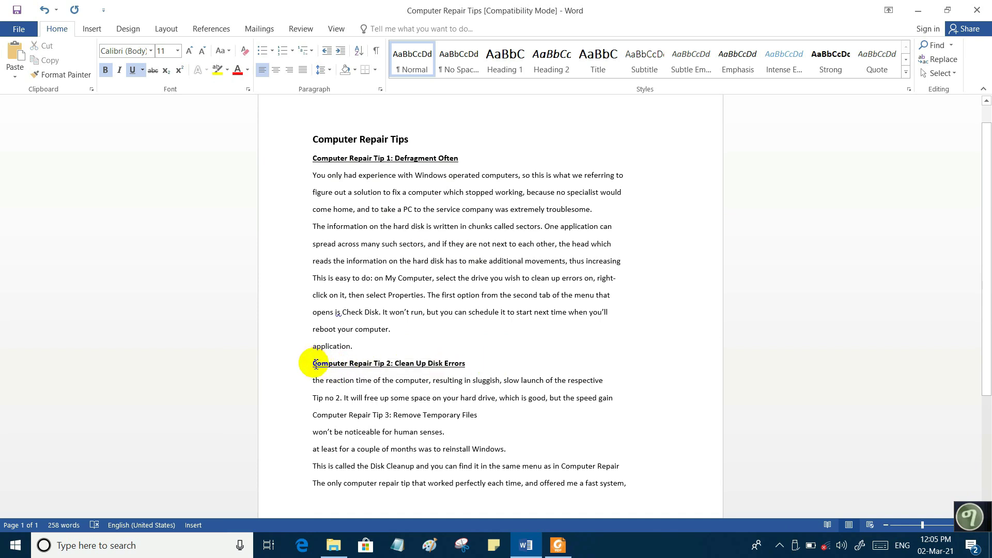
pyautogui.moveTo(314, 364); pyautogui.dragTo(634, 386)
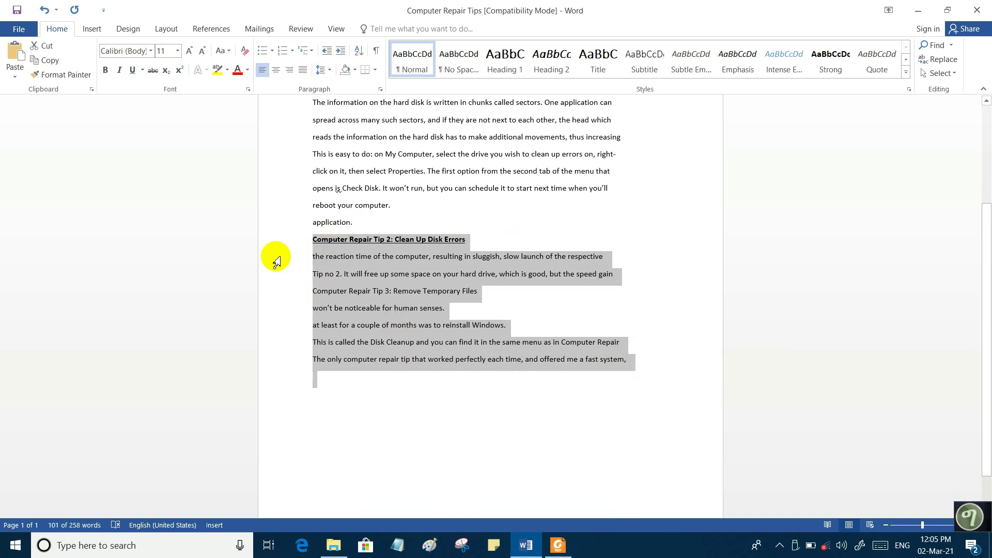
pyautogui.scroll(3, 275, 259)
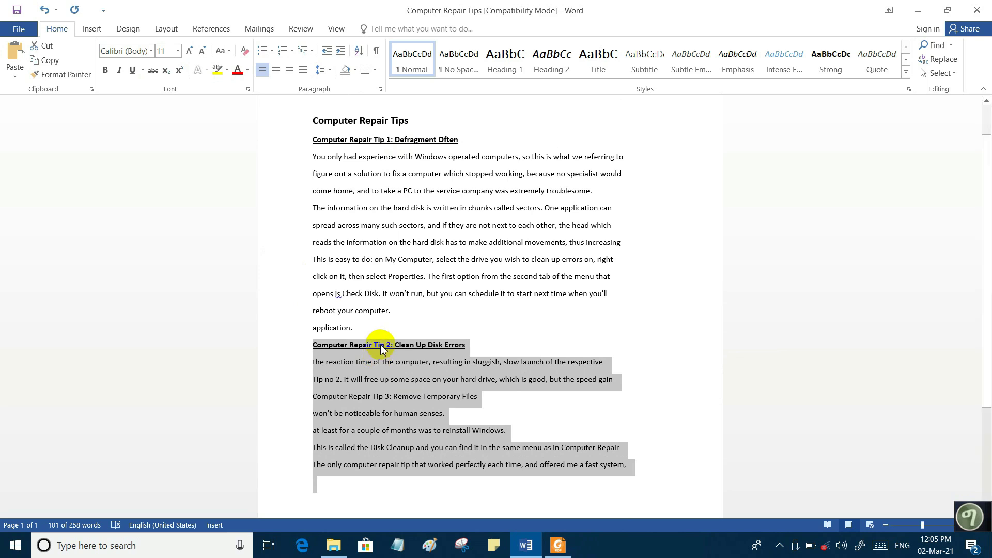
pyautogui.click(44, 46)
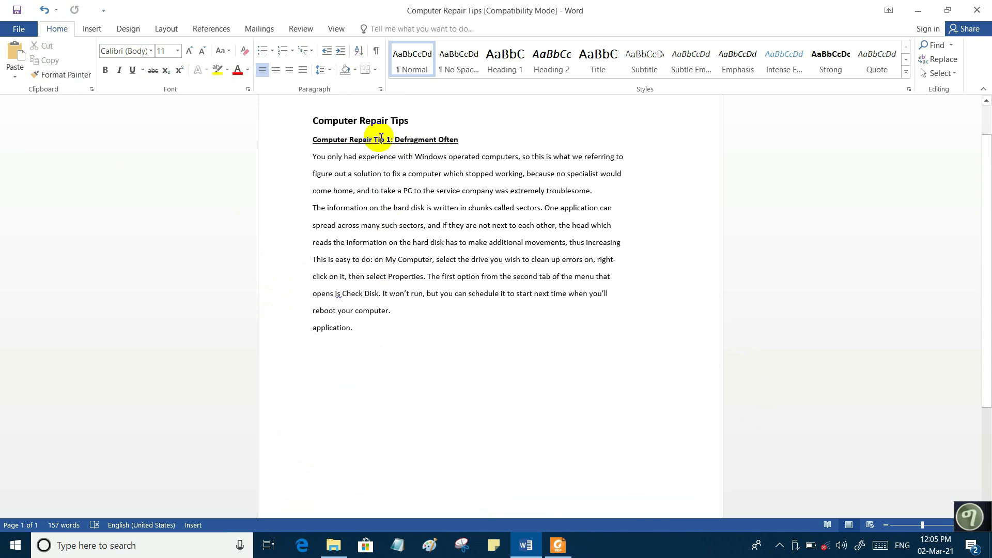
# Insert an empty line above the "Computer Repair Tip 1: Defragment Often" heading and paste the cut section there.
pyautogui.click(314, 140)
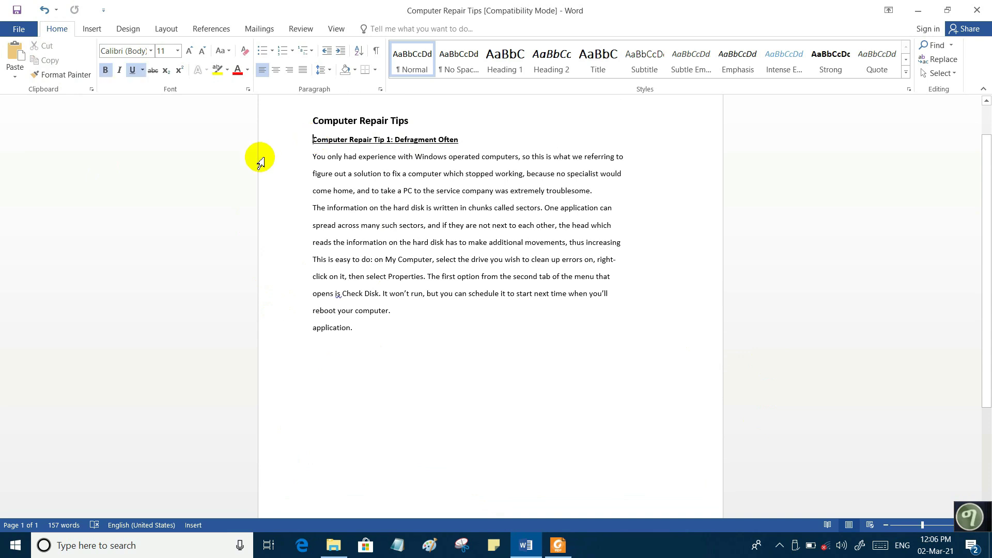
pyautogui.press('Return')
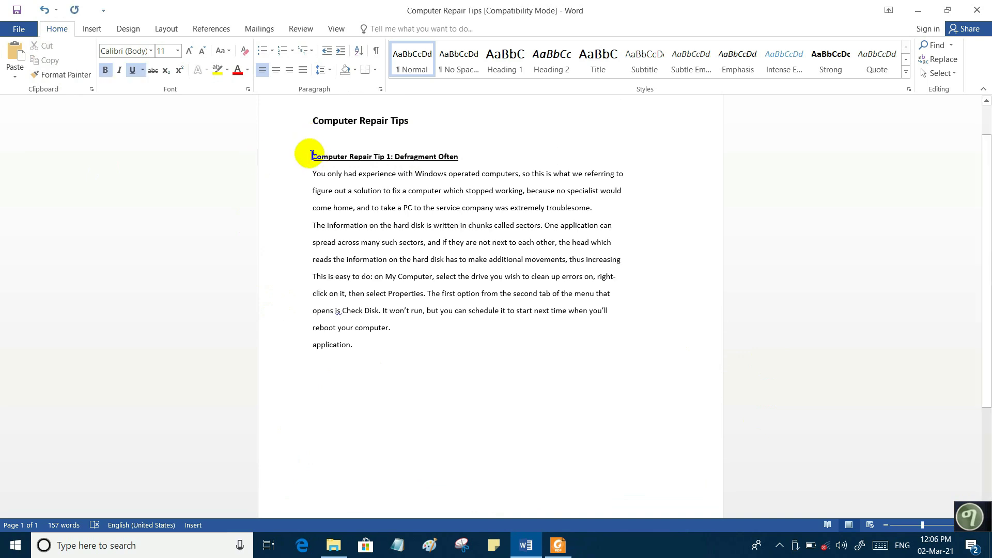
pyautogui.click(320, 138)
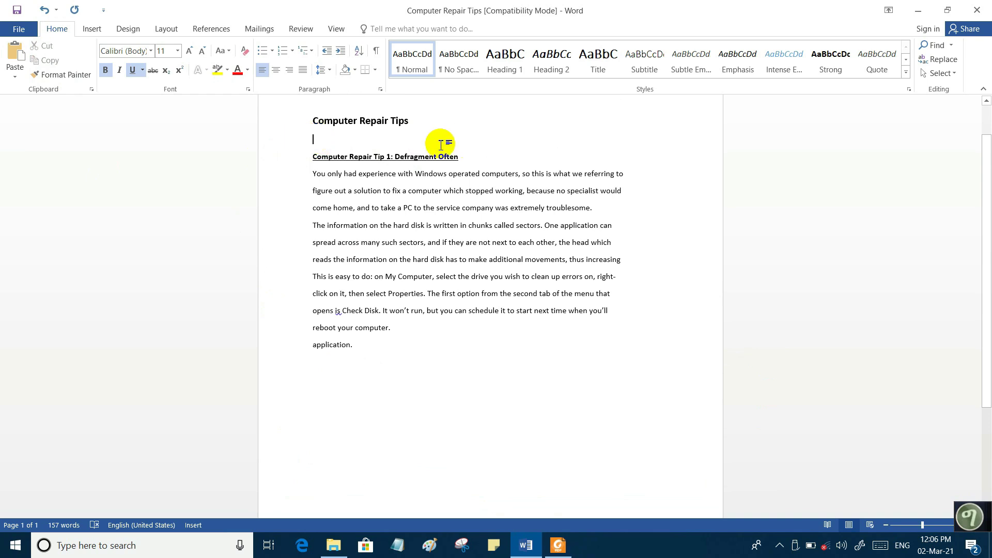
pyautogui.click(284, 144)
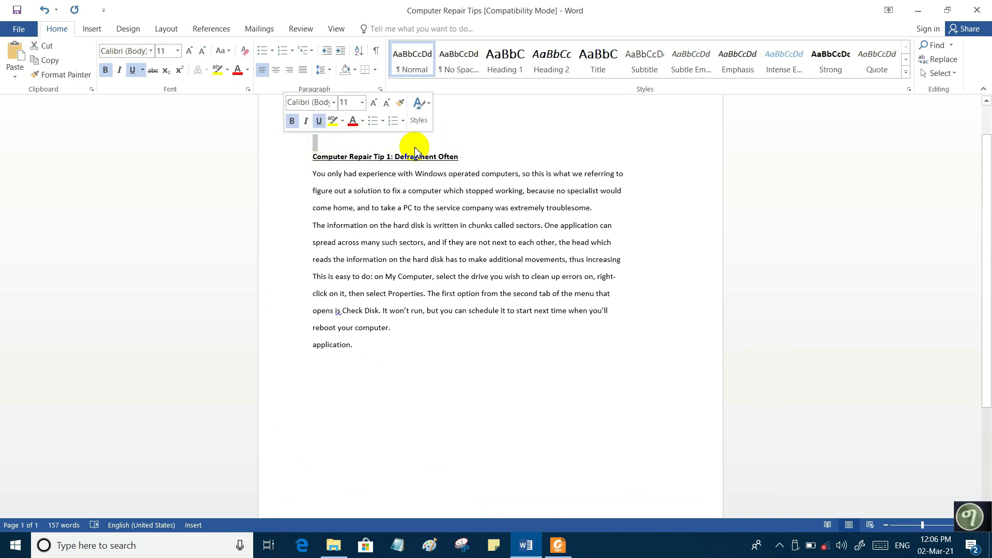
pyautogui.click(318, 140)
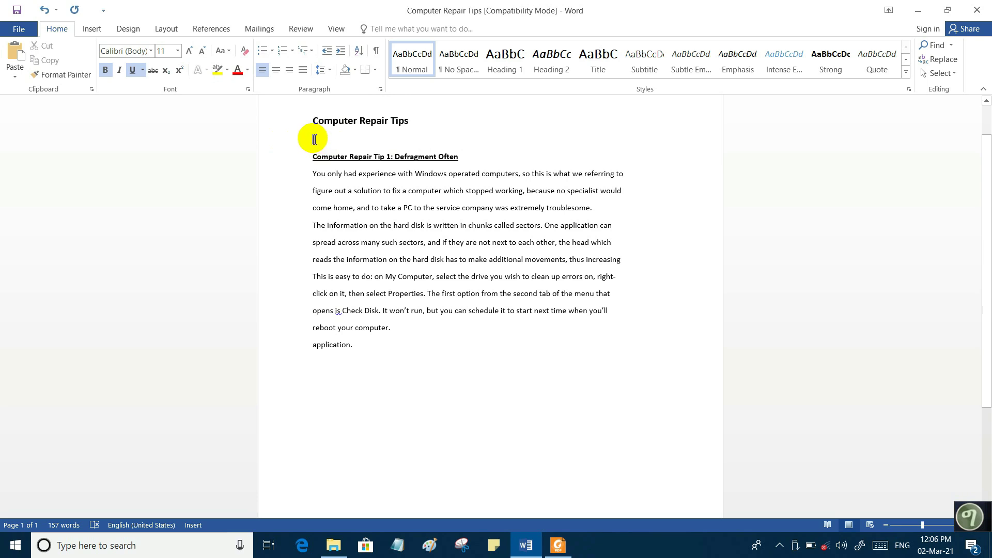
pyautogui.click(16, 50)
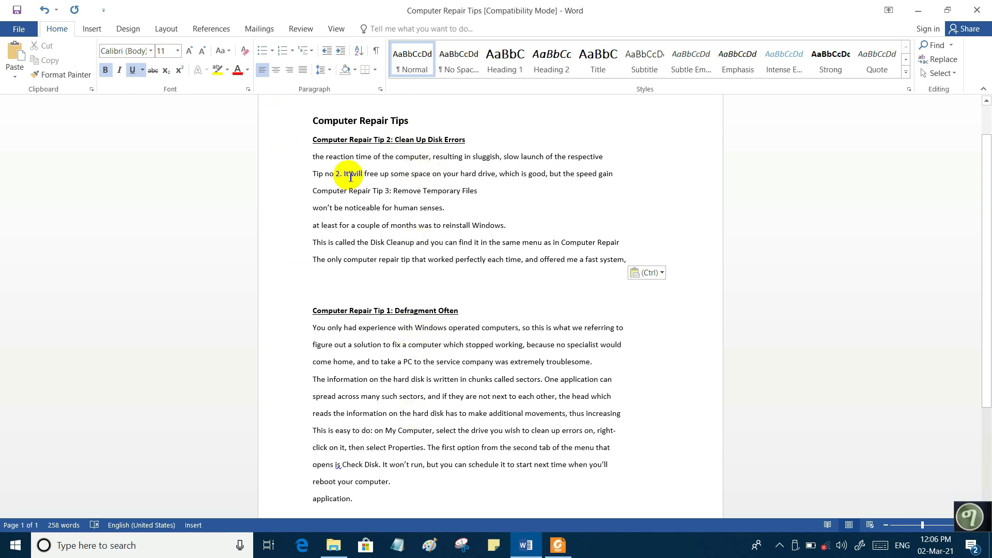
pyautogui.scroll(-3, 454, 221)
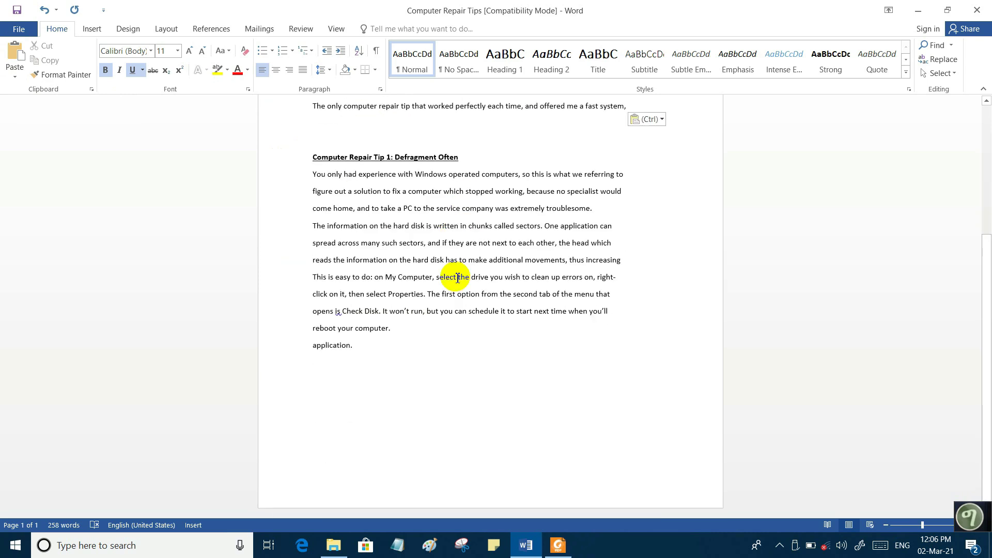
pyautogui.scroll(3, 482, 233)
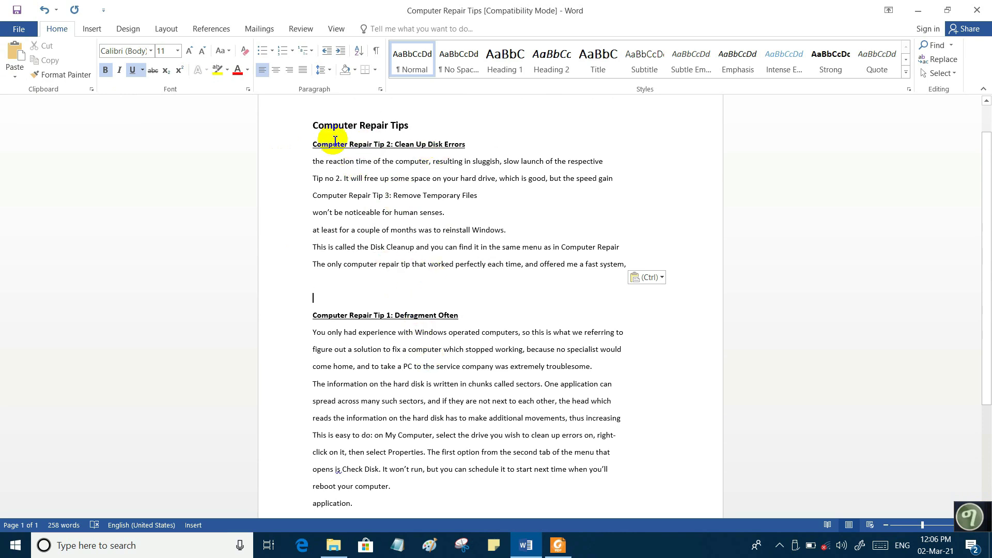
pyautogui.moveTo(313, 145); pyautogui.dragTo(635, 268)
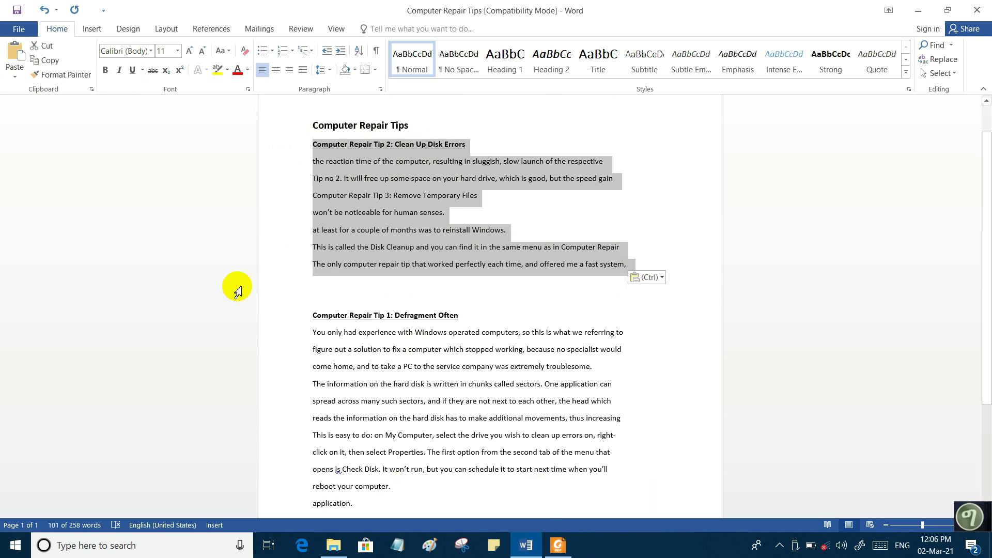
pyautogui.click(502, 197)
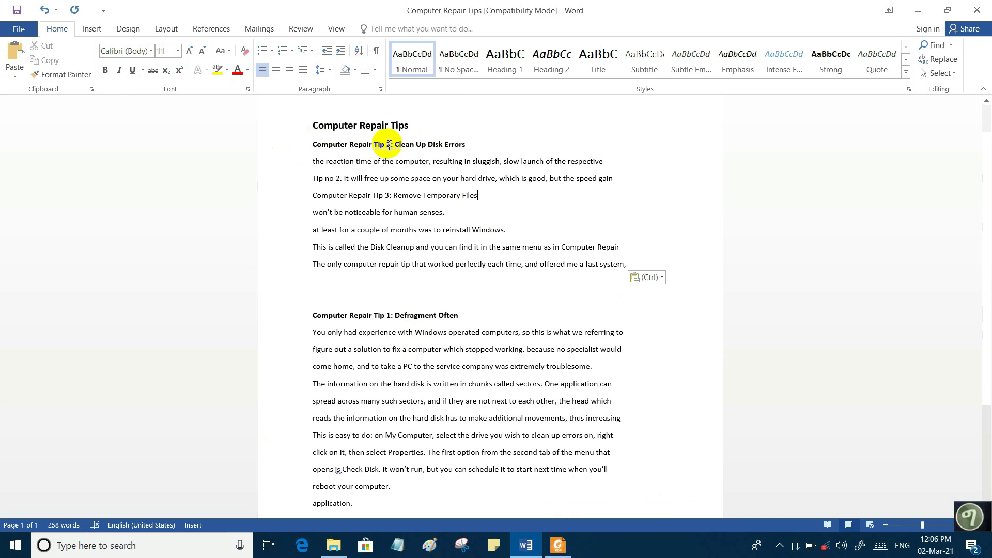
# Renumber the headings so that "Clean Up Disk Errors" is Tip 1 and "Defragment Often" is Tip 2.
pyautogui.click(387, 144)
pyautogui.press('Delete')
pyautogui.write('1')
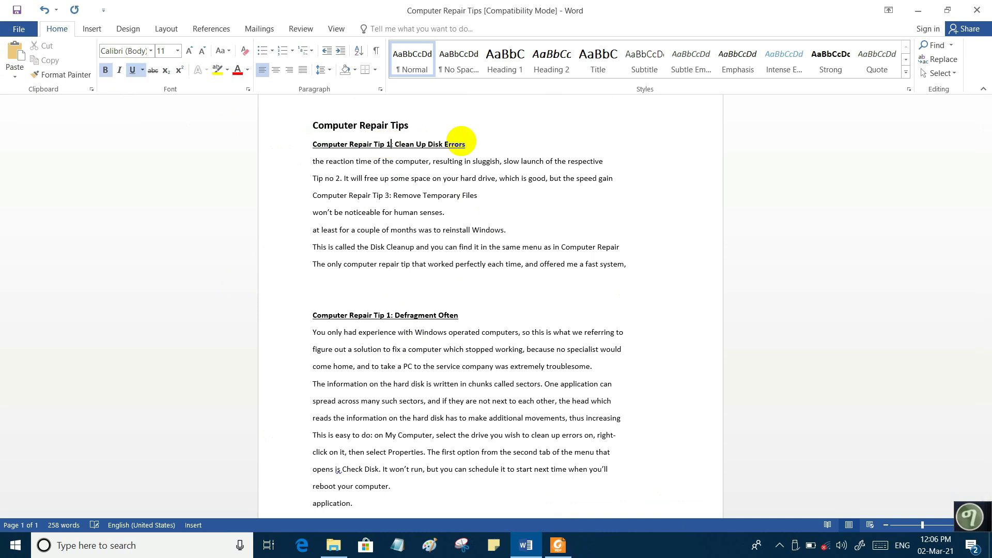
pyautogui.click(388, 315)
pyautogui.press('BackSpace')
pyautogui.write('2')
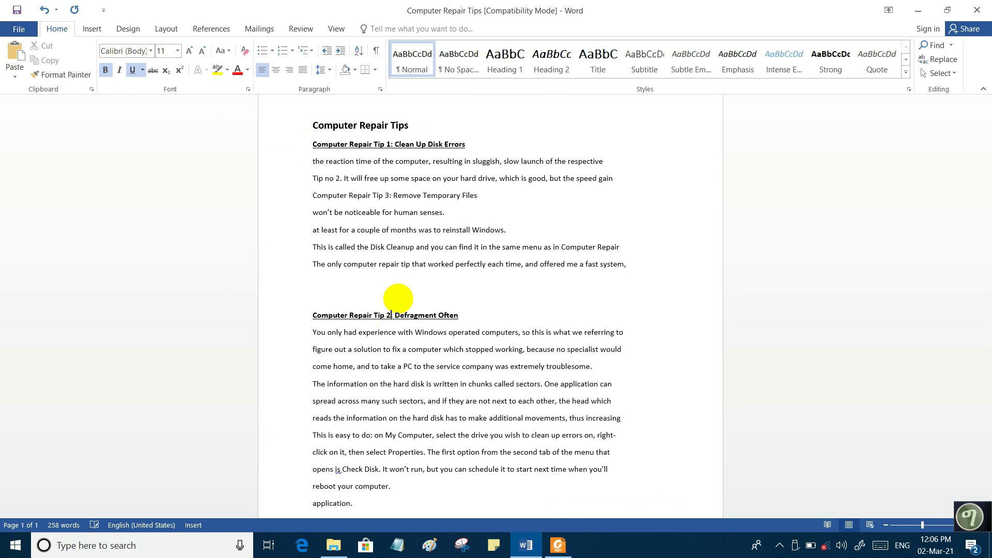
# Delete the extra blank line directly above the "Defragment Often" heading.
pyautogui.click(284, 288)
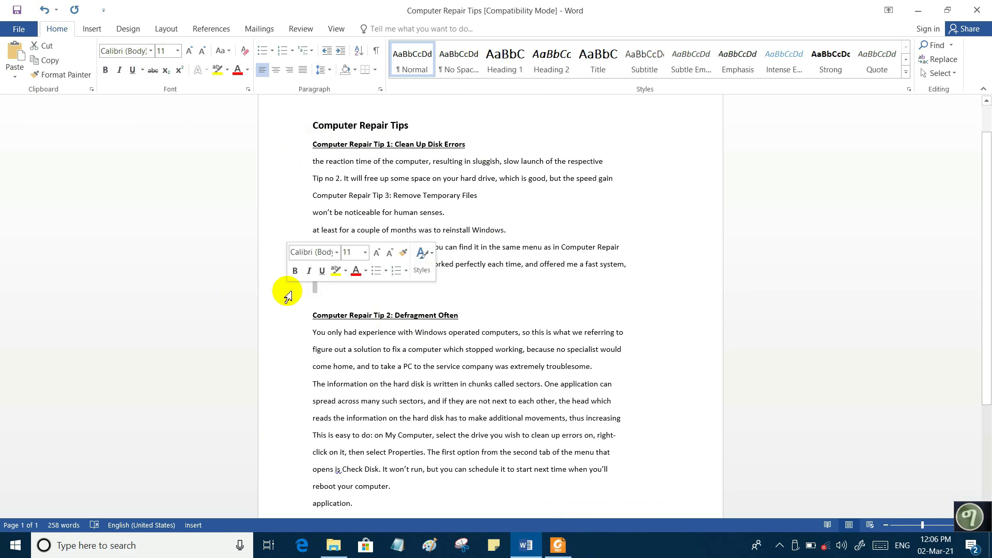
pyautogui.click(286, 303)
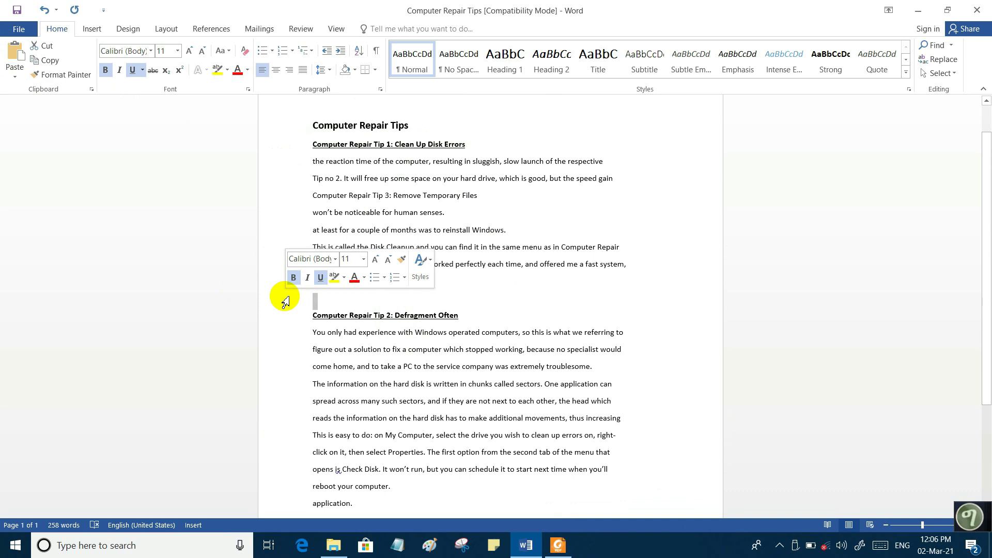
pyautogui.press('Delete')
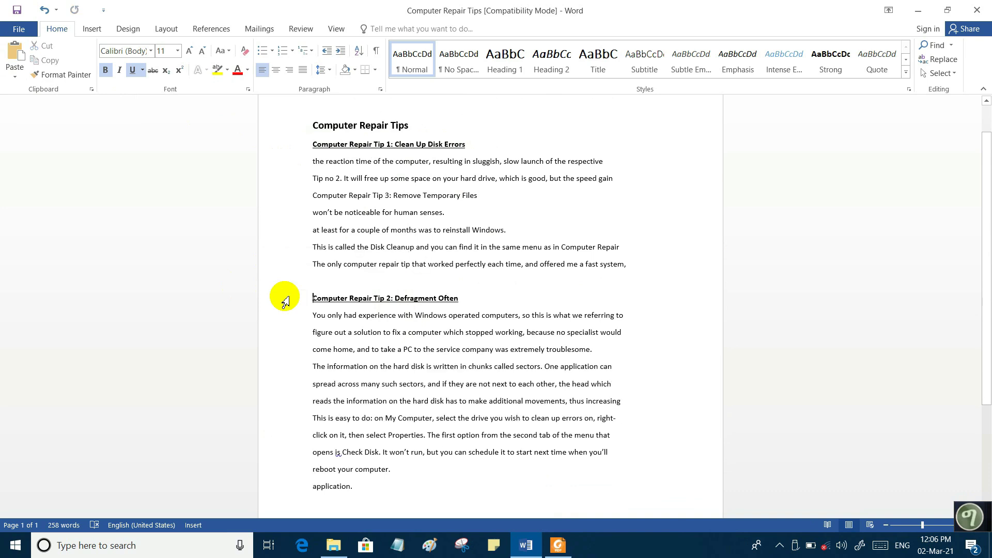
pyautogui.scroll(-2, 425, 326)
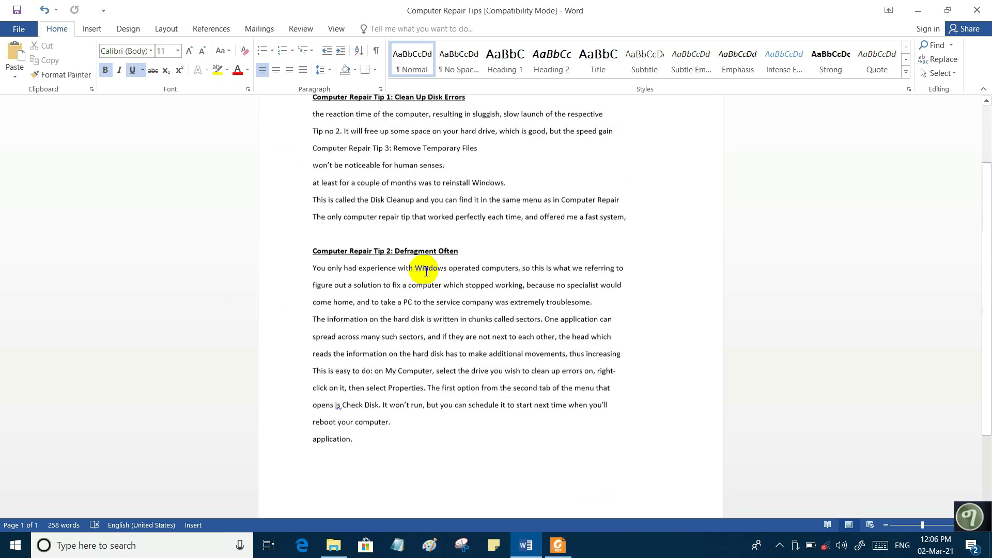
# Try moving the final "s" of the document title to the blank line above the "Defragment Often" heading by cut and paste, and undo it.
pyautogui.scroll(3, 425, 272)
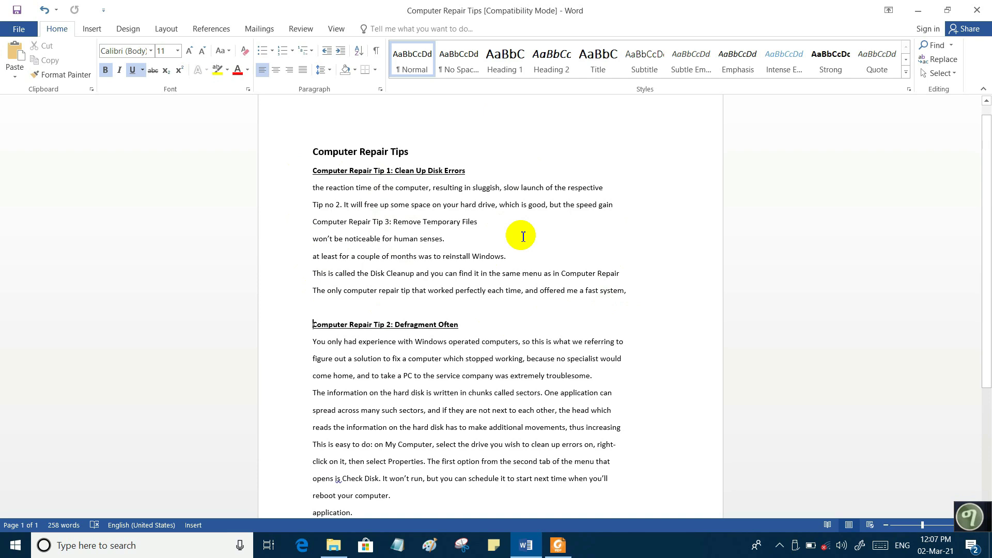
pyautogui.scroll(-1, 523, 237)
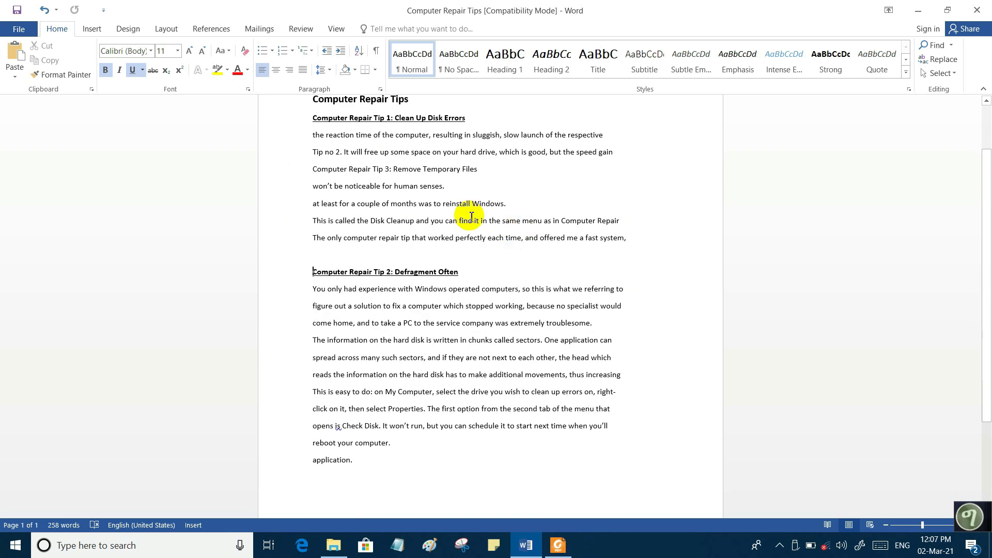
pyautogui.scroll(1, 443, 201)
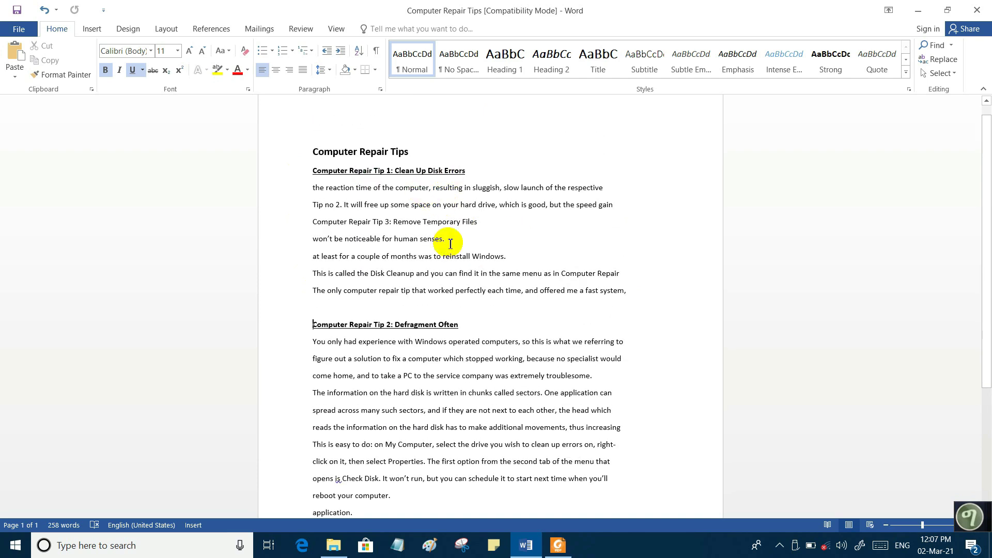
pyautogui.doubleClick(406, 152)
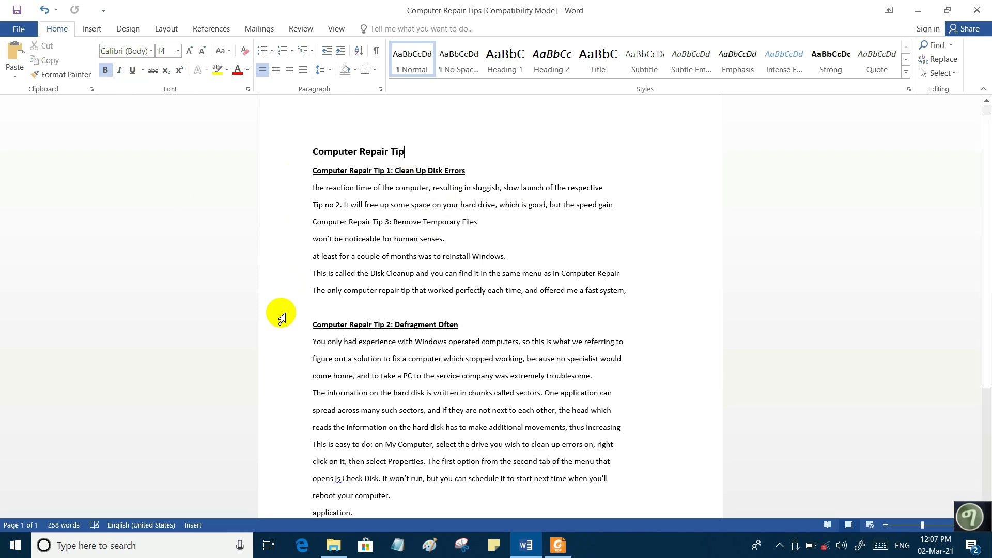
pyautogui.click(324, 306)
pyautogui.click(16, 56)
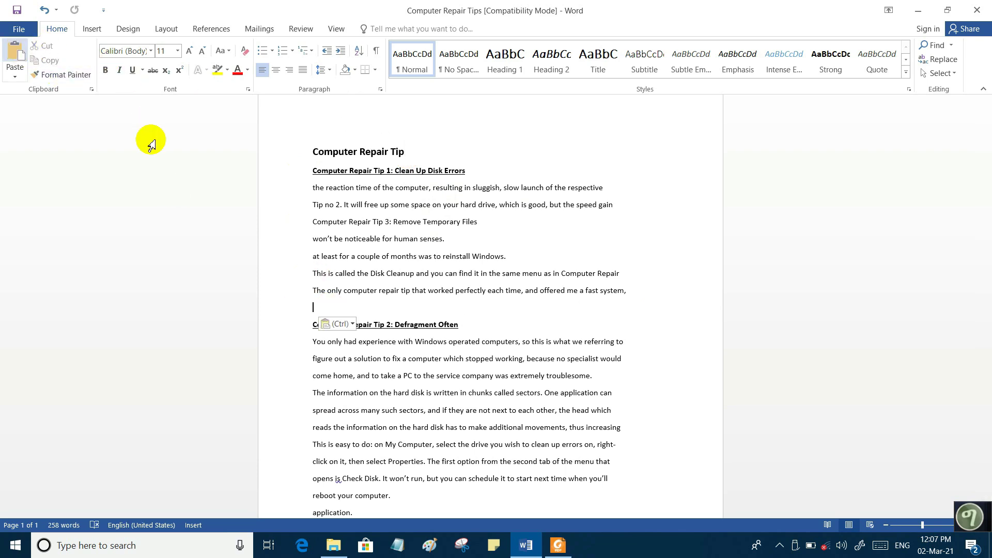
pyautogui.click(325, 309)
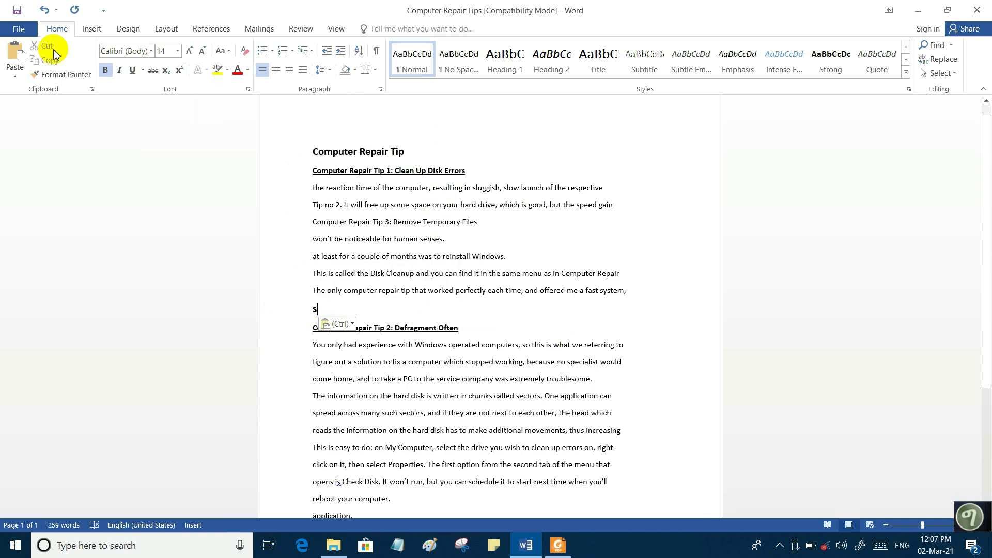
pyautogui.click(45, 10)
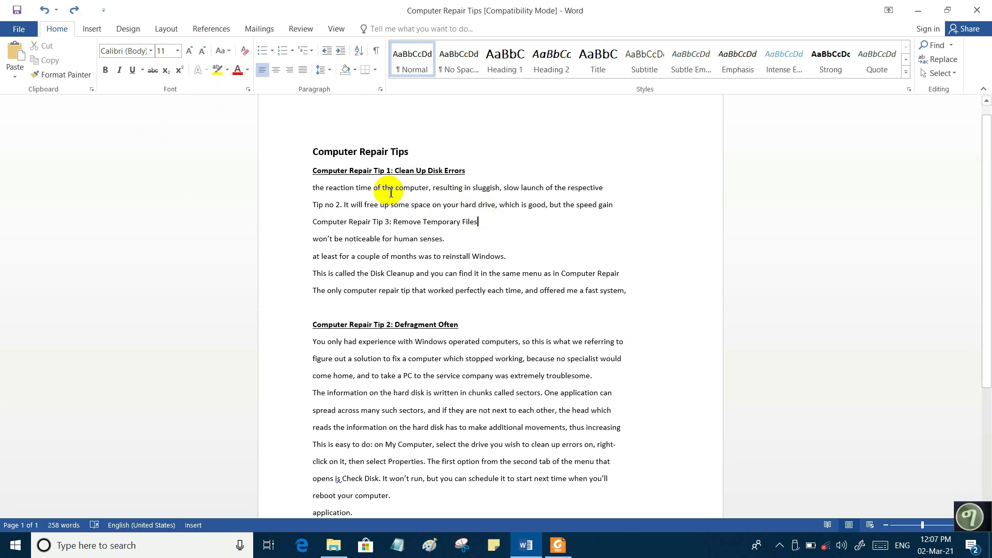
# Copy the whole "Computer Repair Tip 1: Clean Up Disk Errors" section, from its heading through the line ending "offered me a fast system,".
pyautogui.click(443, 239)
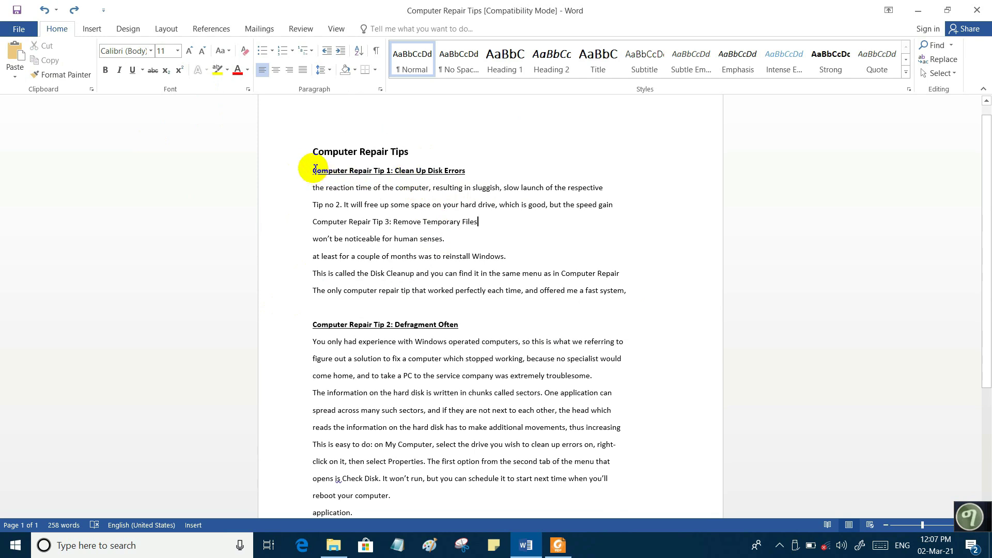
pyautogui.moveTo(315, 172); pyautogui.dragTo(629, 295)
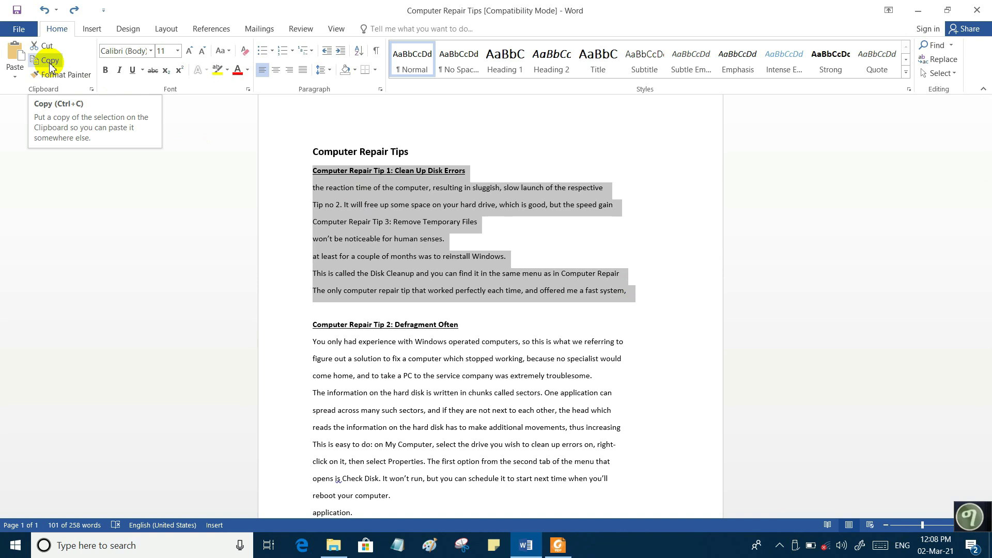
pyautogui.click(49, 63)
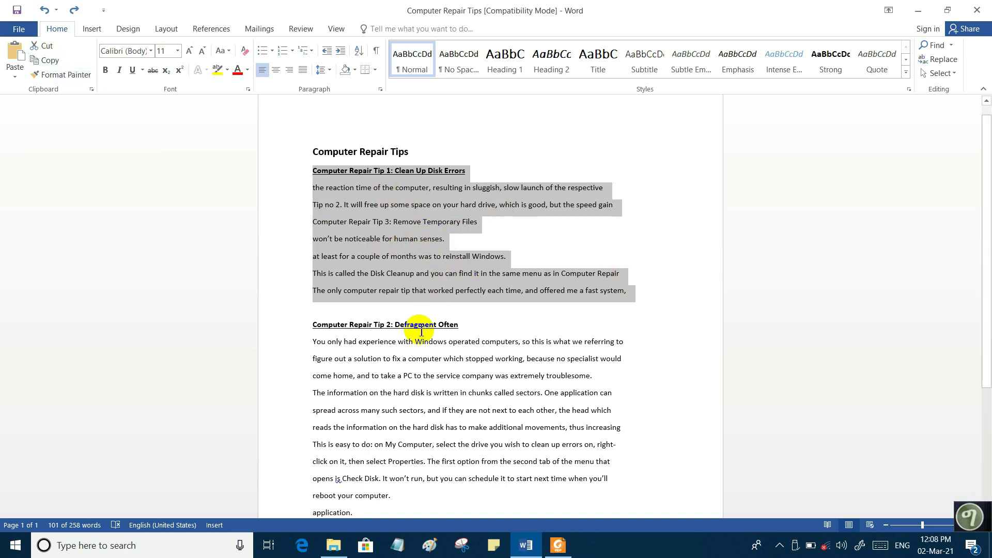
# Insert an empty line after "application." at the end of the document and paste the copied section there.
pyautogui.scroll(-2, 421, 333)
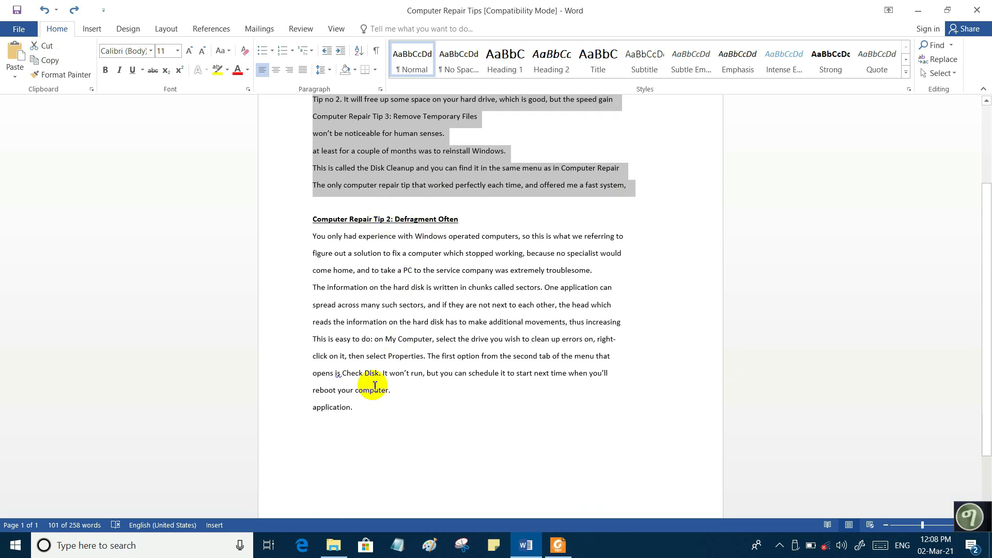
pyautogui.click(320, 421)
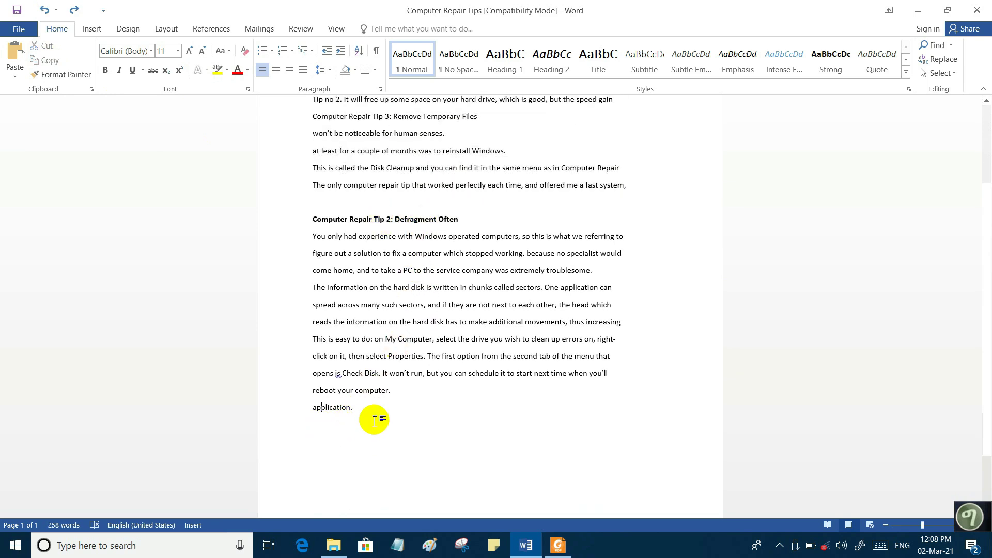
pyautogui.press('Return')
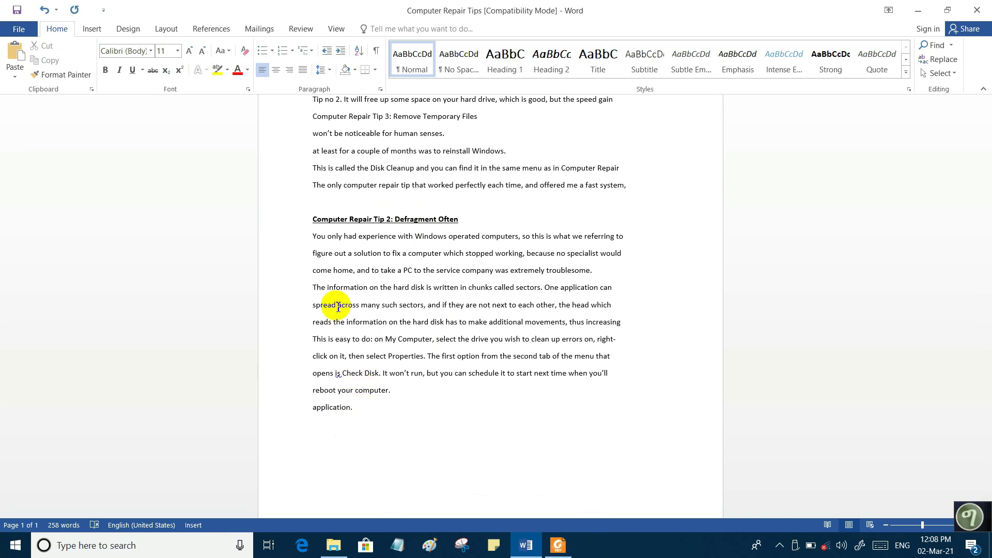
pyautogui.scroll(-2, 336, 305)
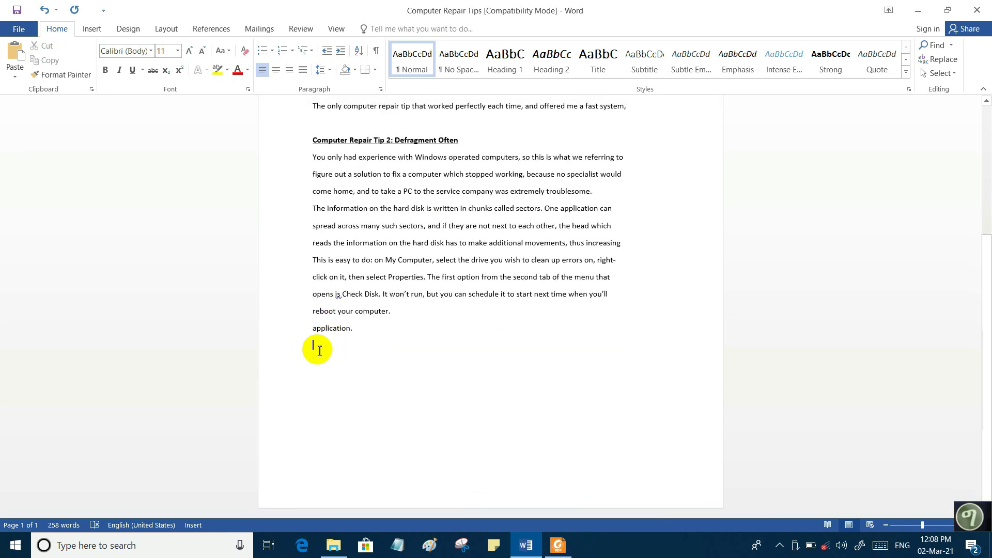
pyautogui.rightClick(315, 346)
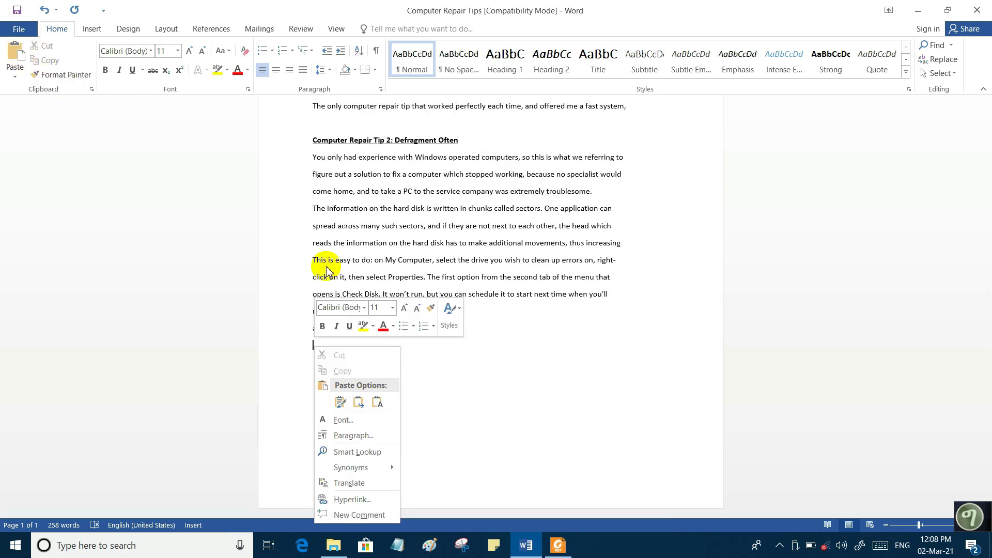
pyautogui.click(311, 346)
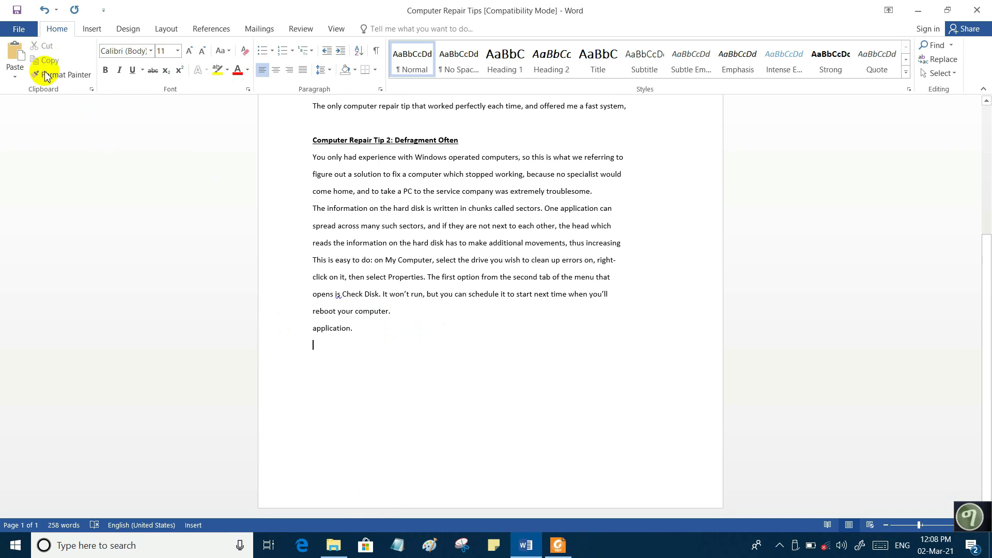
pyautogui.click(16, 54)
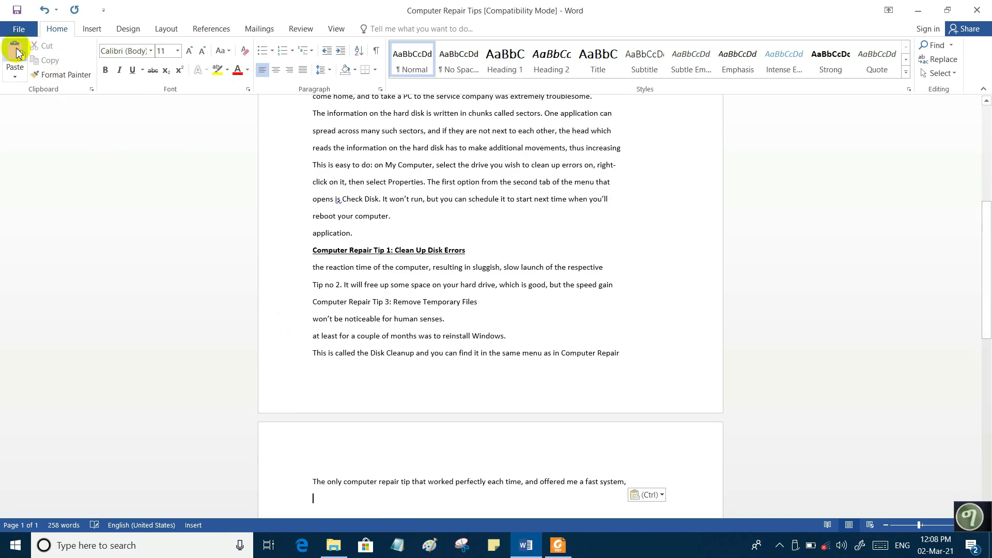
# Compare the original "Clean Up Disk Errors" section at the document's start with its pasted copy at the end.
pyautogui.scroll(3, 376, 315)
pyautogui.scroll(3, 377, 316)
pyautogui.click(315, 176)
pyautogui.moveTo(323, 181); pyautogui.dragTo(626, 304)
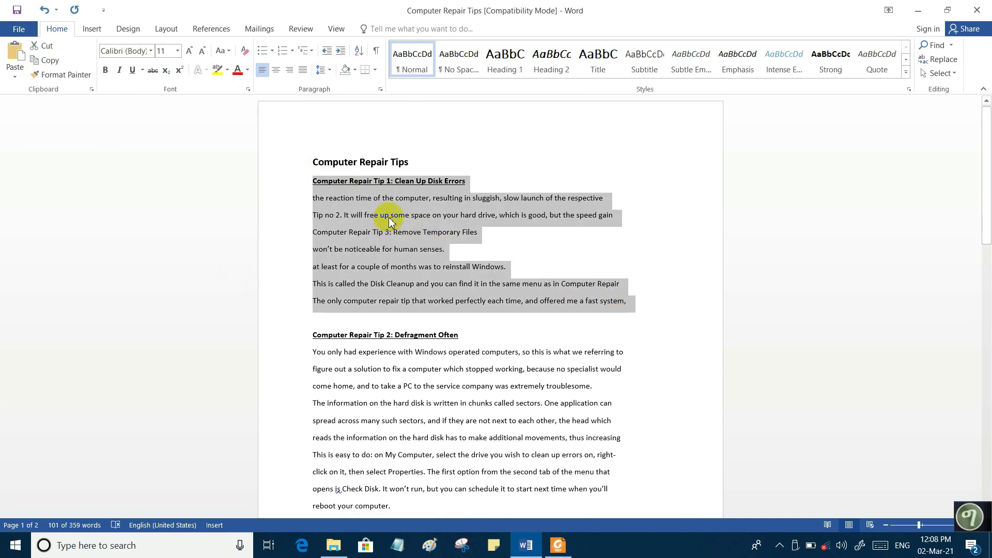
pyautogui.click(488, 243)
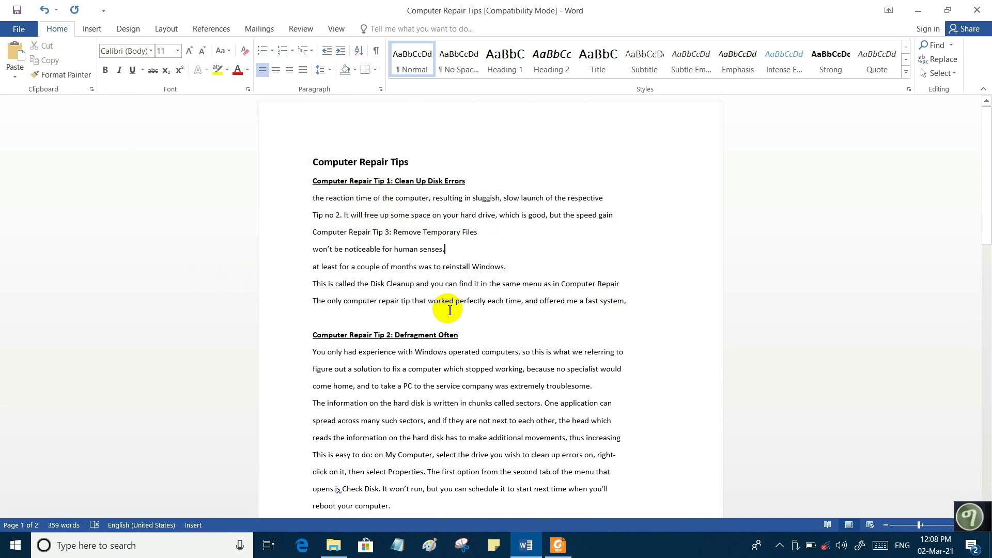
pyautogui.scroll(-2, 443, 310)
pyautogui.scroll(-4, 383, 375)
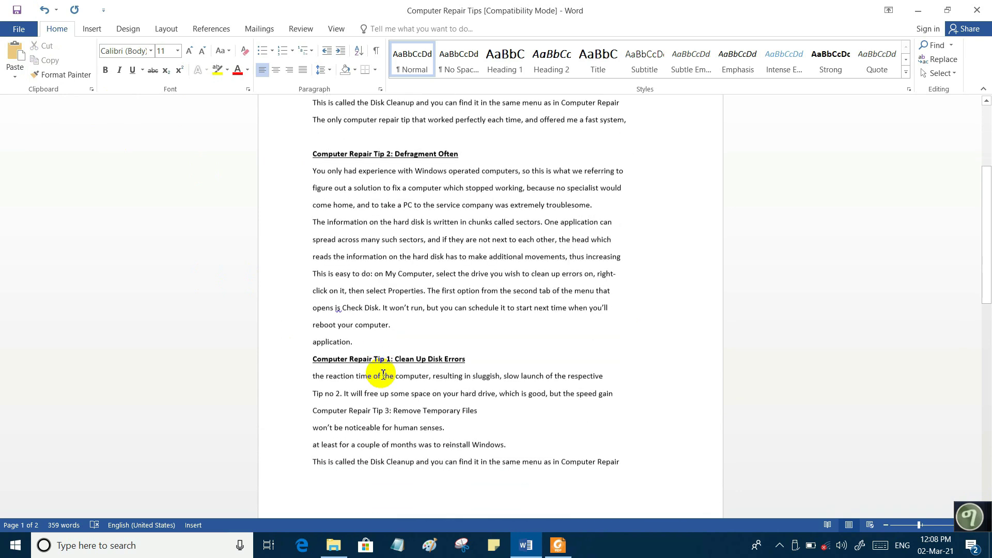
pyautogui.scroll(-1, 336, 256)
pyautogui.moveTo(313, 197); pyautogui.dragTo(636, 430)
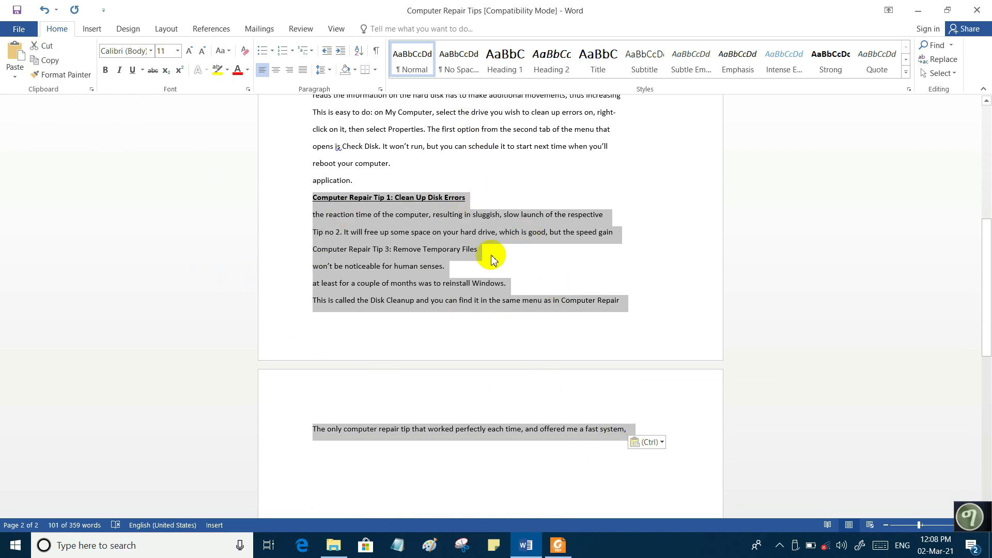
pyautogui.scroll(3, 494, 255)
pyautogui.scroll(3, 494, 256)
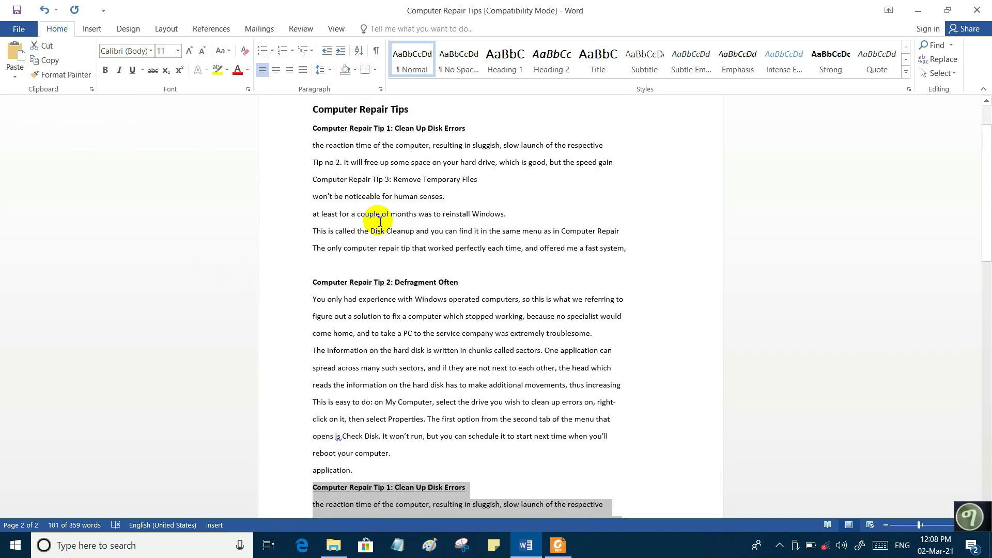
pyautogui.scroll(-6, 433, 223)
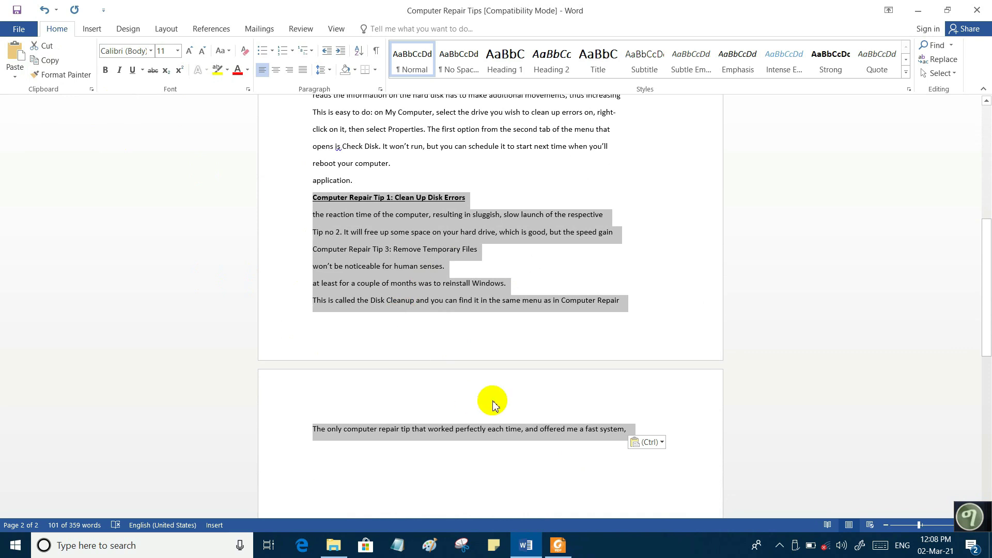
pyautogui.click(533, 267)
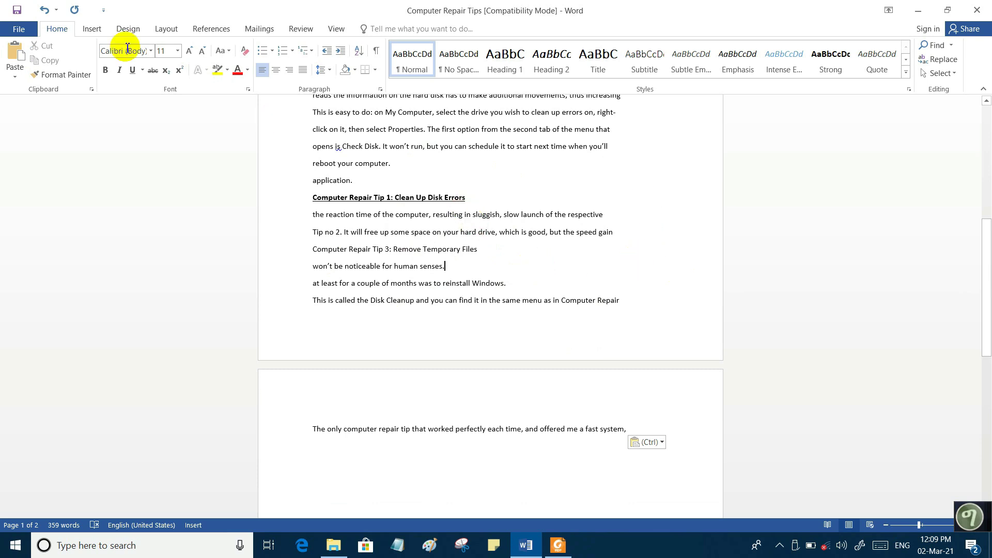
# Add the New command to the Quick Access Toolbar and create a blank document with it.
pyautogui.click(103, 12)
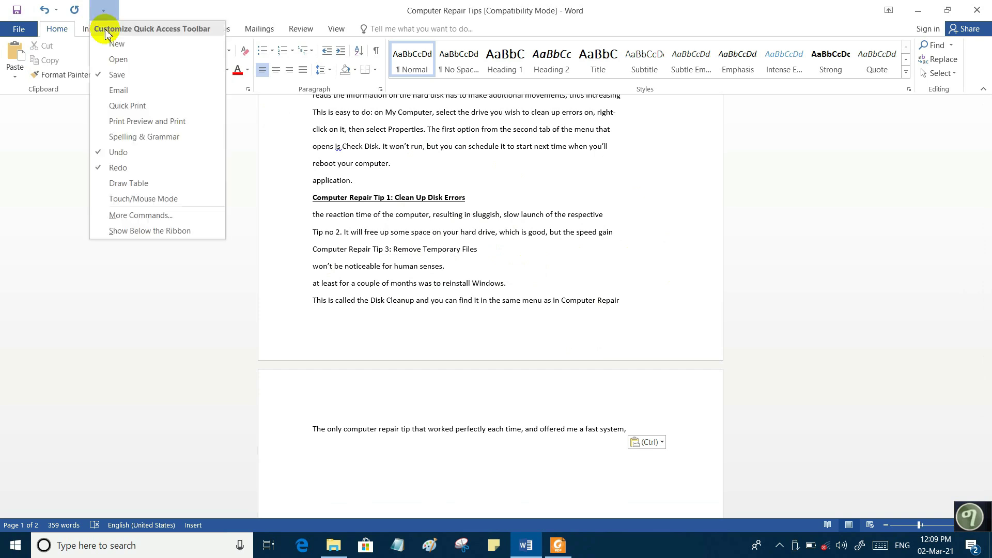
pyautogui.click(117, 45)
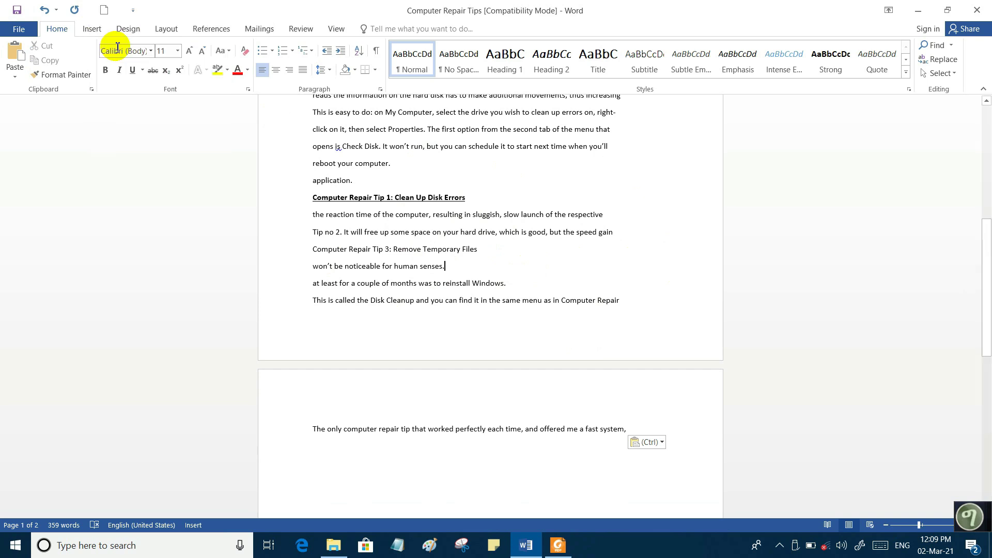
pyautogui.click(103, 11)
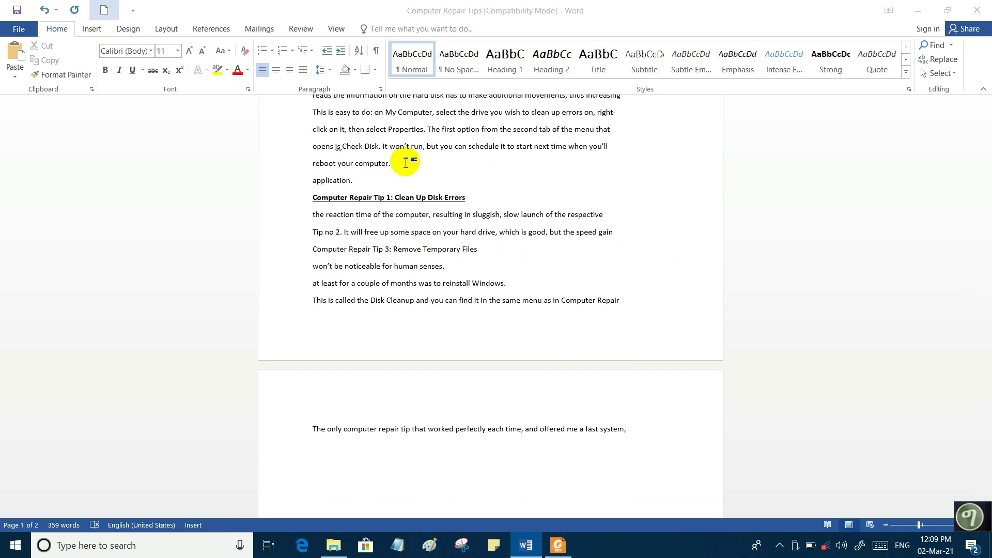
# Reduce the blank document's window from full size and move it around so the Computer Repair Tips document shows behind it.
pyautogui.click(947, 10)
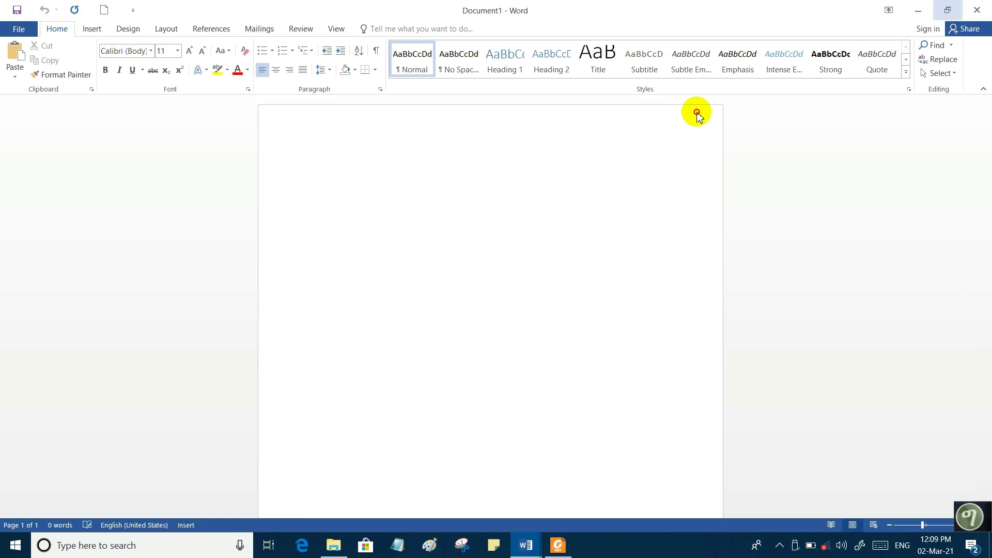
pyautogui.moveTo(452, 96); pyautogui.dragTo(737, 142)
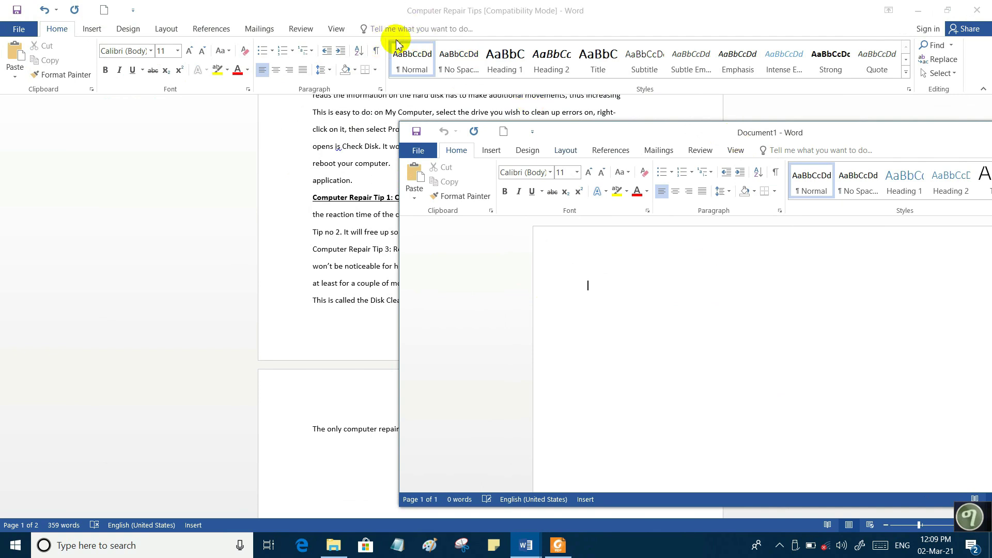
pyautogui.moveTo(692, 133); pyautogui.dragTo(539, 101)
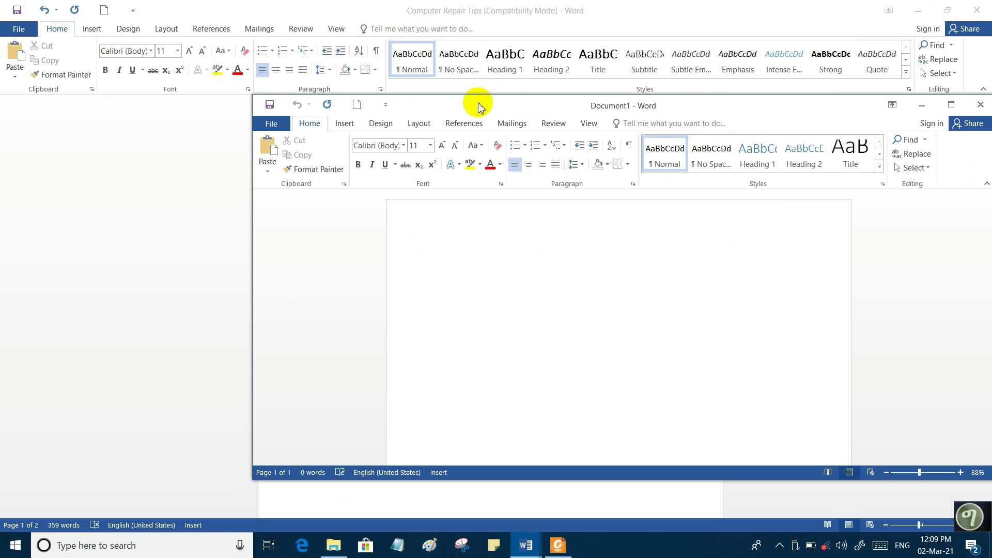
pyautogui.scroll(-7, 523, 122)
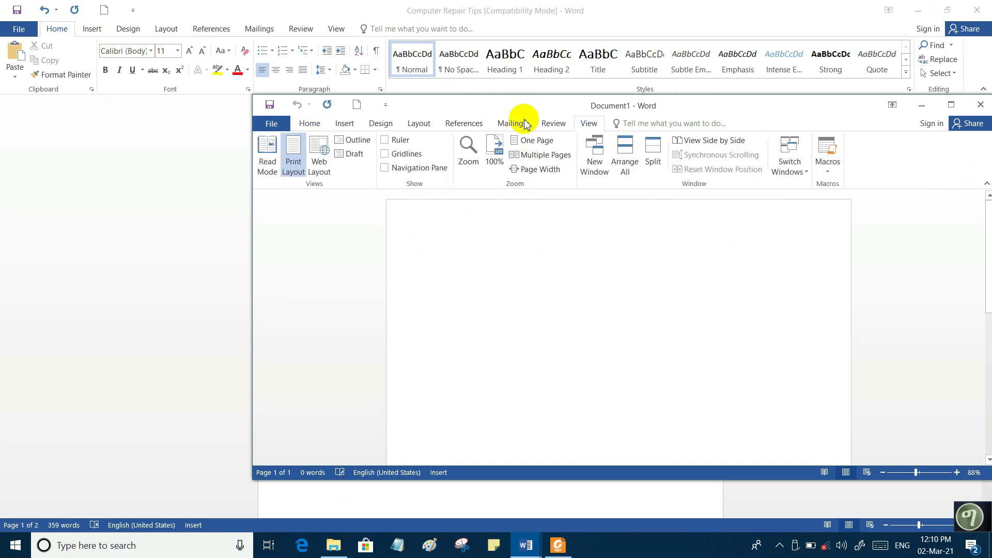
pyautogui.moveTo(525, 104); pyautogui.dragTo(514, 170)
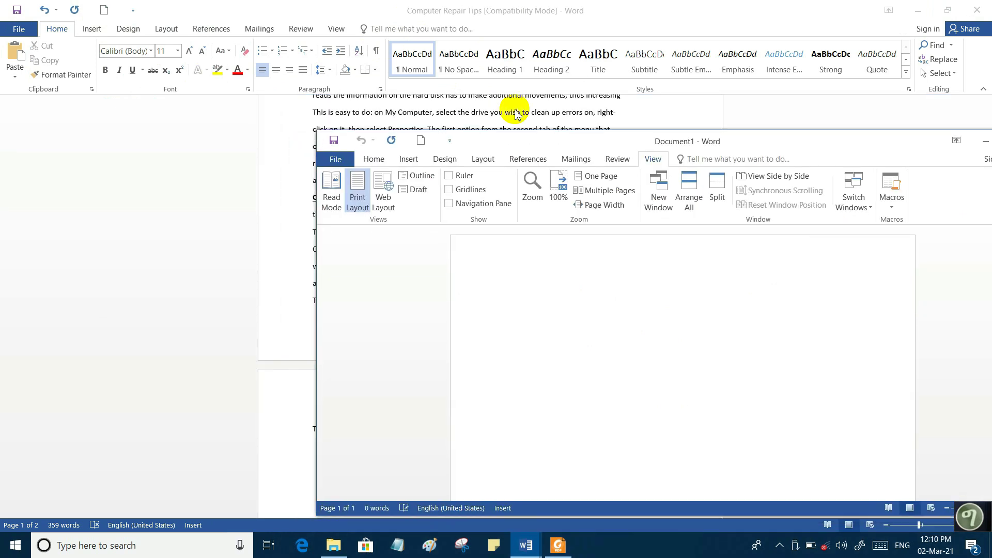
# Return to the Computer Repair Tips document and view it side by side with the blank Document1.
pyautogui.click(505, 107)
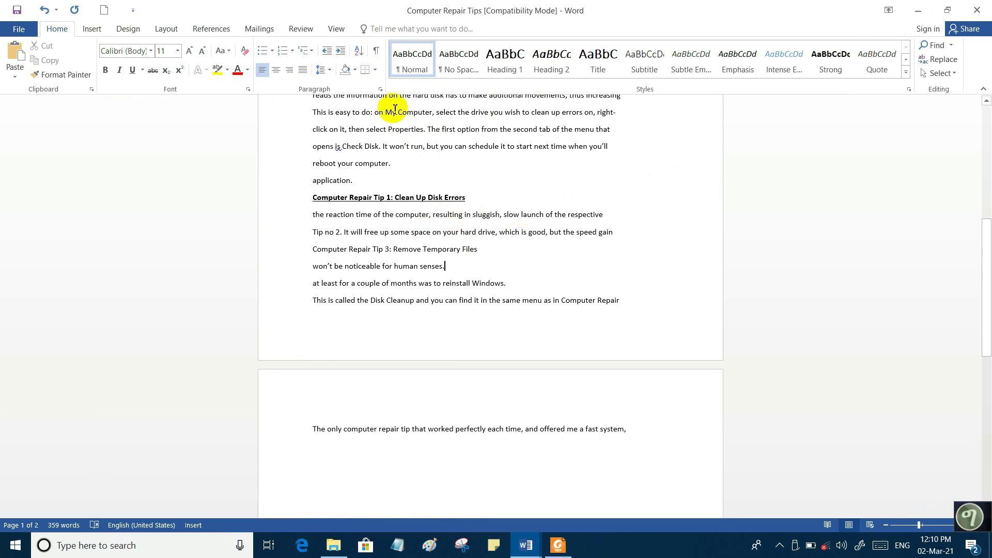
pyautogui.click(336, 29)
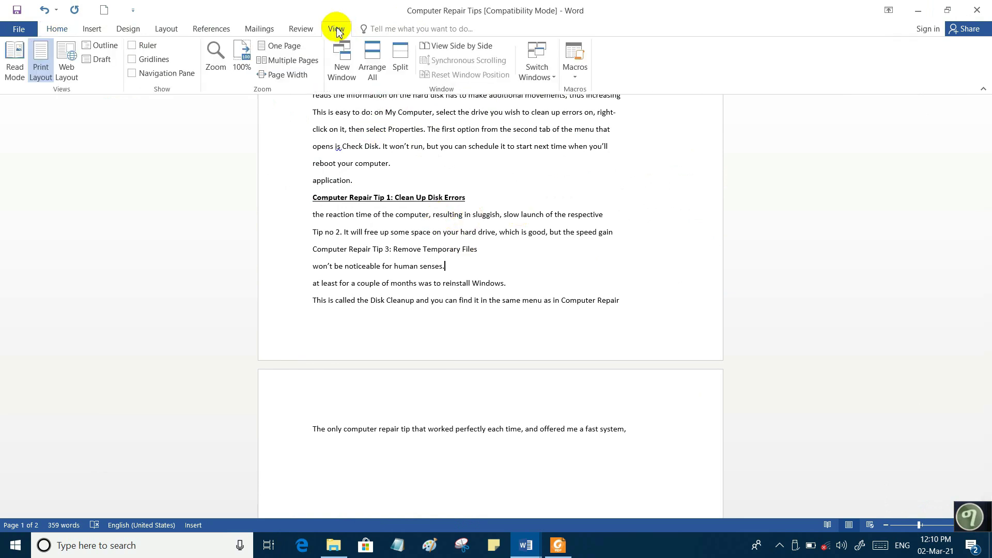
pyautogui.click(471, 47)
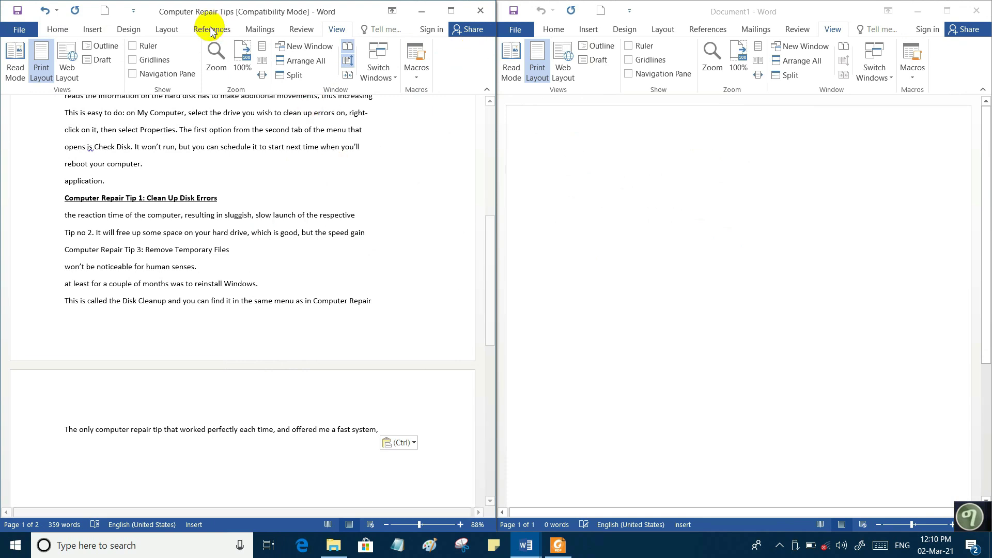
# Cut the duplicate "Computer Repair Tip 1: Clean Up Disk Errors" section from the end of the Computer Repair Tips document.
pyautogui.scroll(-2, 225, 198)
pyautogui.scroll(5, 225, 196)
pyautogui.click(691, 186)
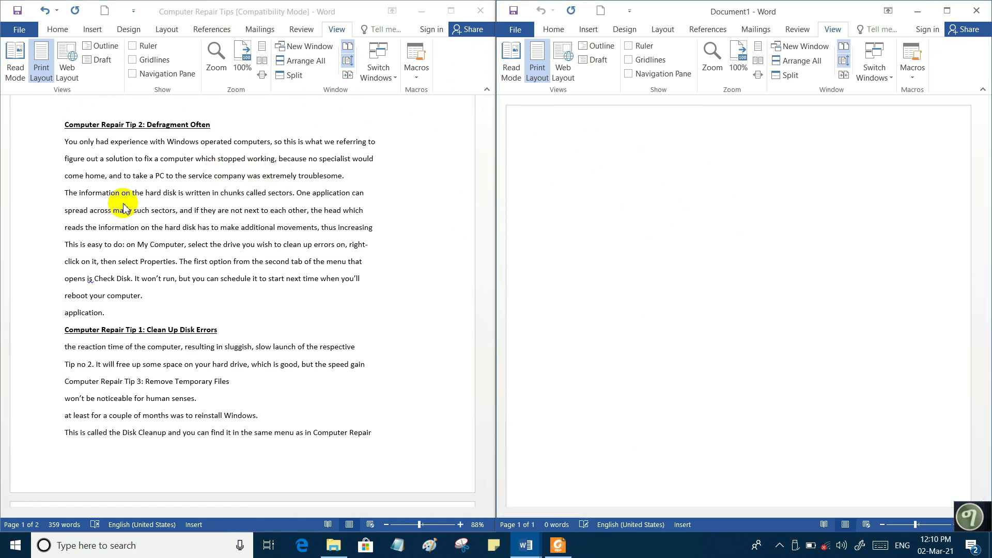
pyautogui.click(69, 334)
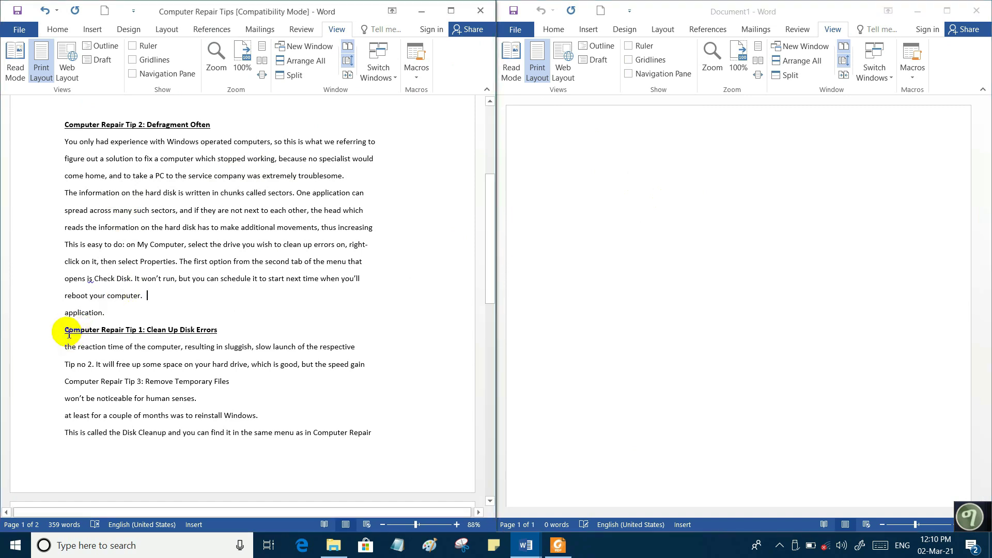
pyautogui.moveTo(67, 332); pyautogui.dragTo(370, 459)
pyautogui.moveTo(367, 511); pyautogui.dragTo(389, 423)
pyautogui.hotkey('ctrl', 'c')
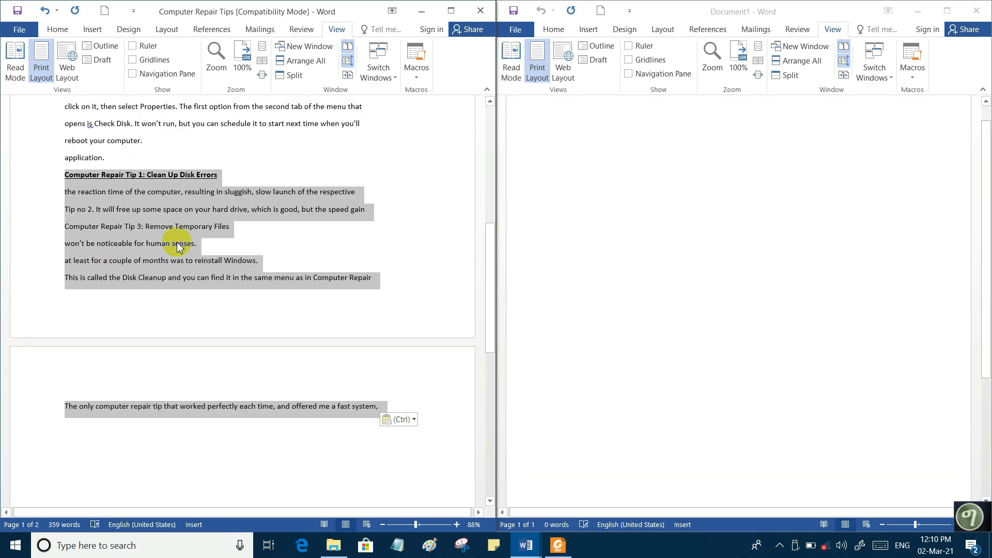
pyautogui.click(55, 31)
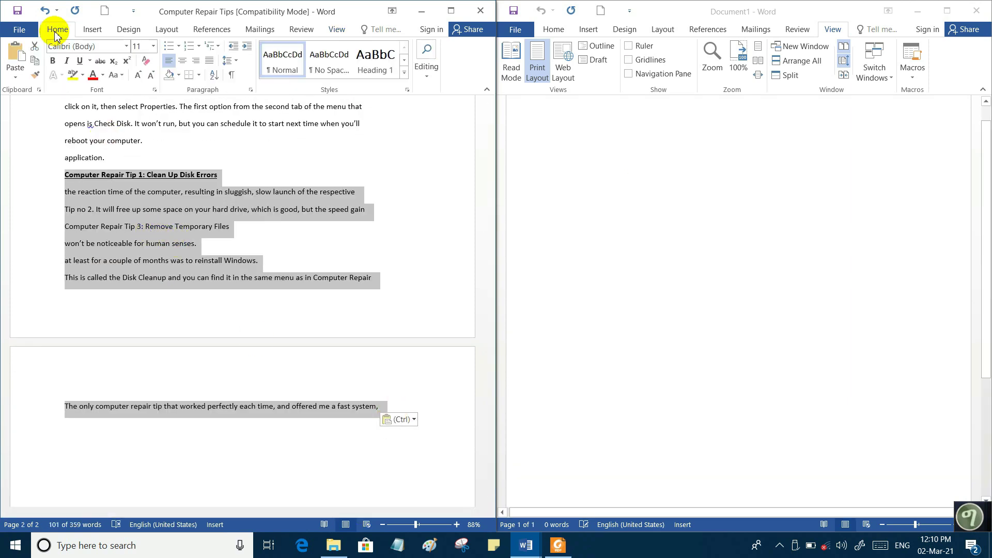
pyautogui.click(35, 50)
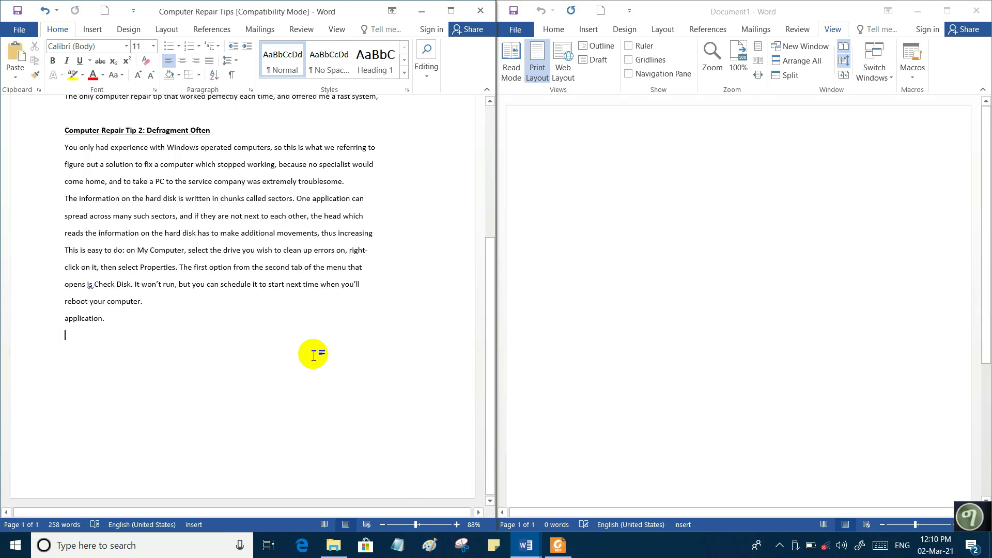
# Paste the cut "Clean Up Disk Errors" section into the blank Document1.
pyautogui.scroll(5, 201, 191)
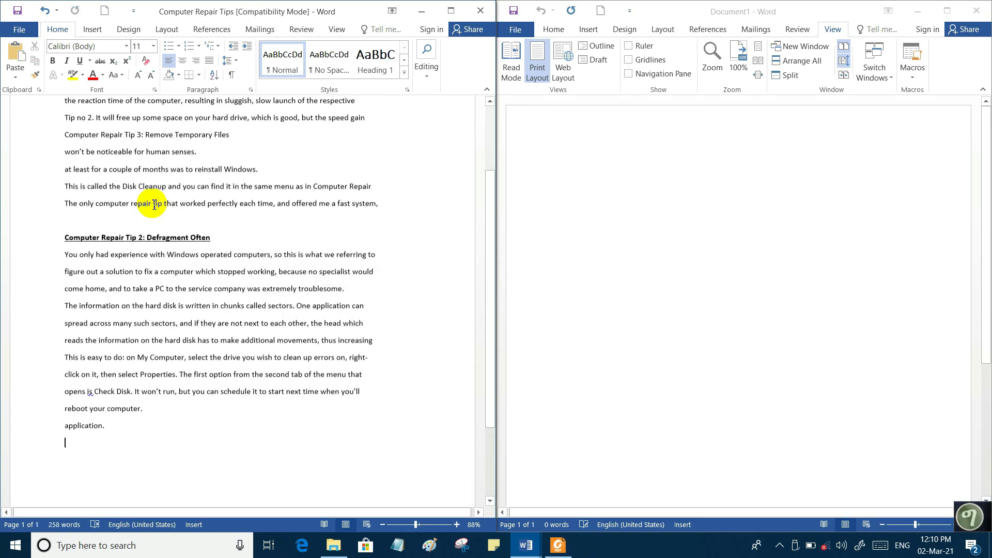
pyautogui.click(537, 160)
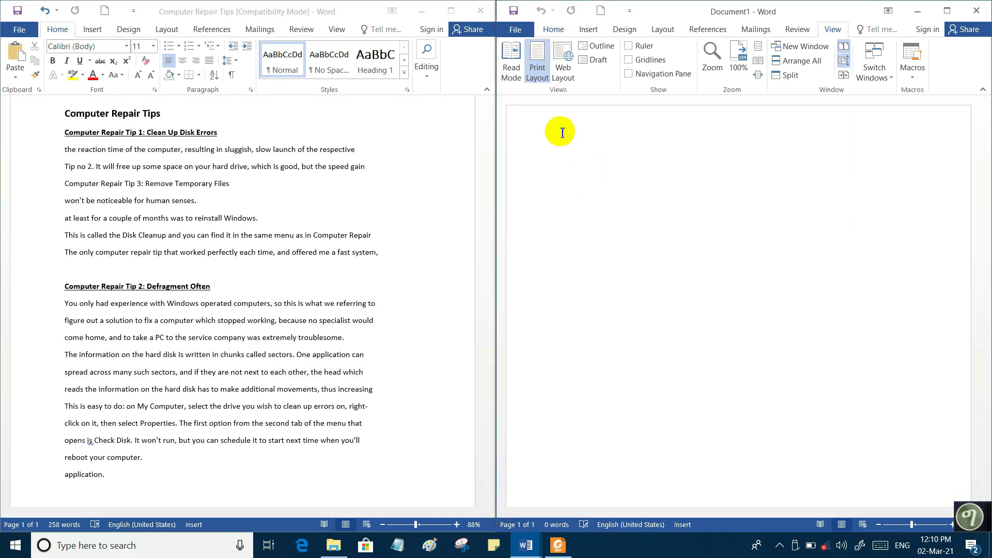
pyautogui.click(554, 29)
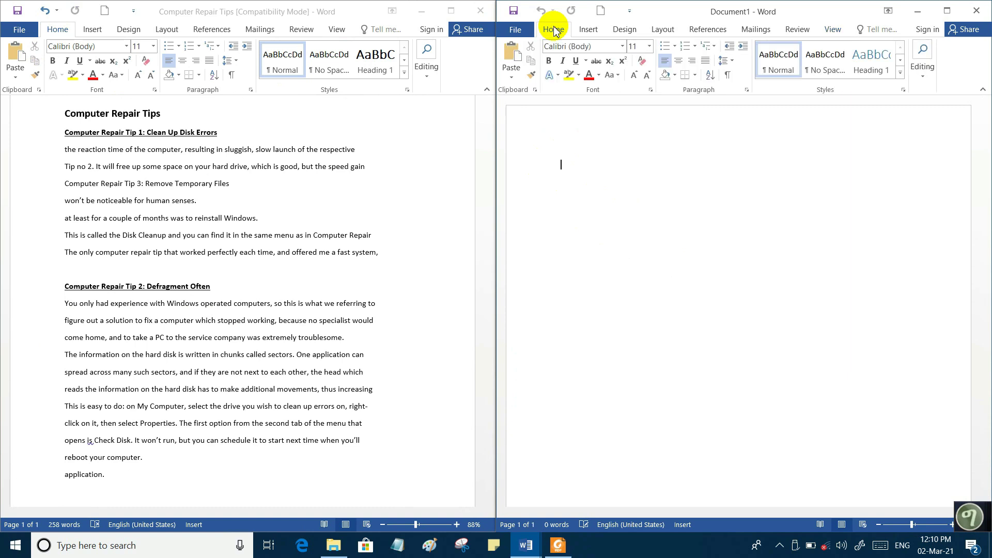
pyautogui.click(512, 52)
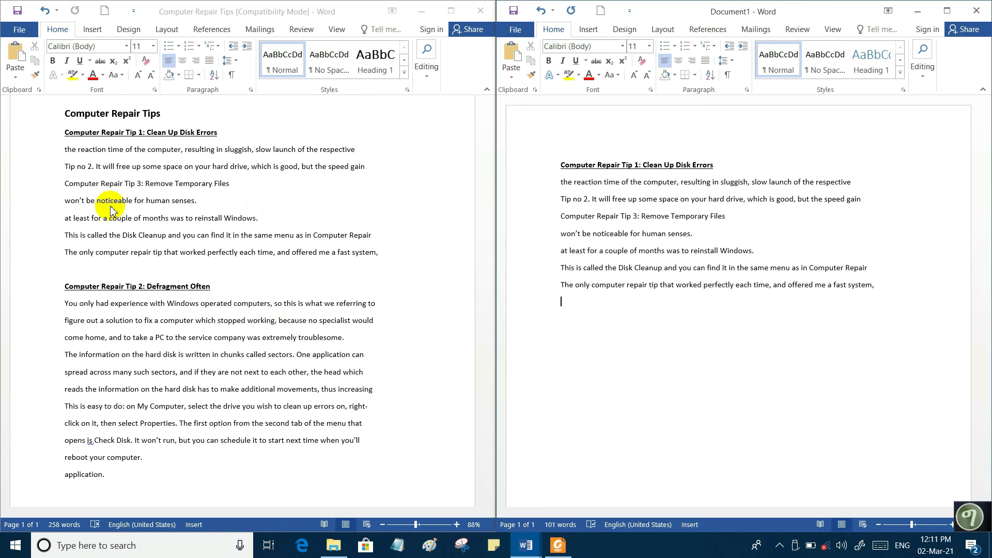
# Copy the "Computer Repair Tip 2: Defragment Often" section from Computer Repair Tips and paste it at the end of Document1.
pyautogui.scroll(-1, 111, 216)
pyautogui.click(69, 259)
pyautogui.moveTo(67, 260); pyautogui.dragTo(119, 447)
pyautogui.hotkey('ctrl', 'c')
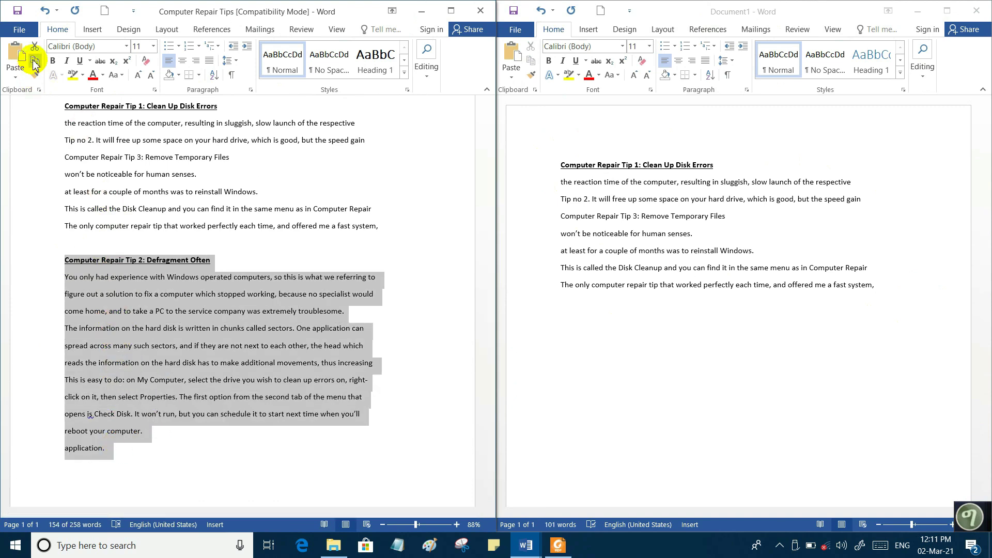
pyautogui.click(586, 322)
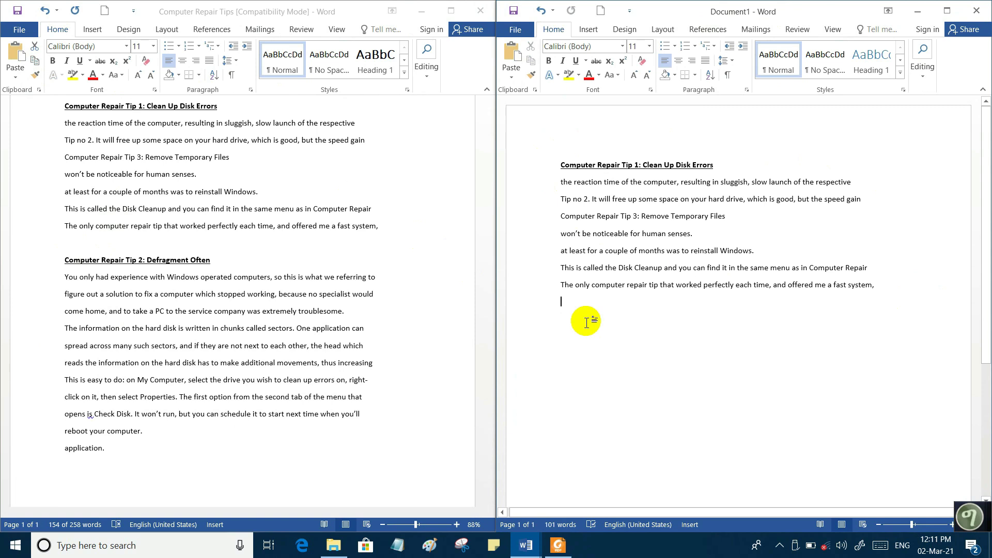
pyautogui.click(511, 57)
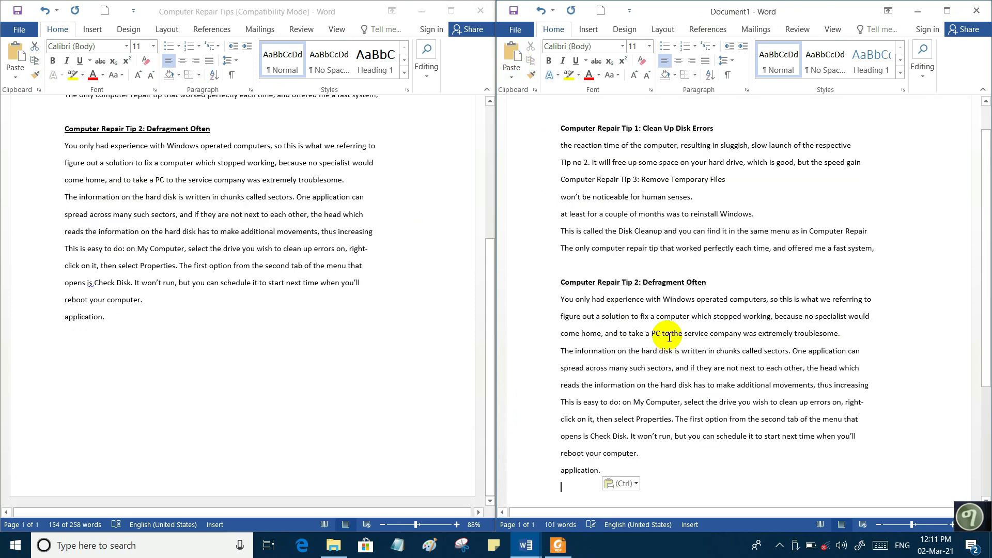
pyautogui.click(151, 195)
pyautogui.click(653, 320)
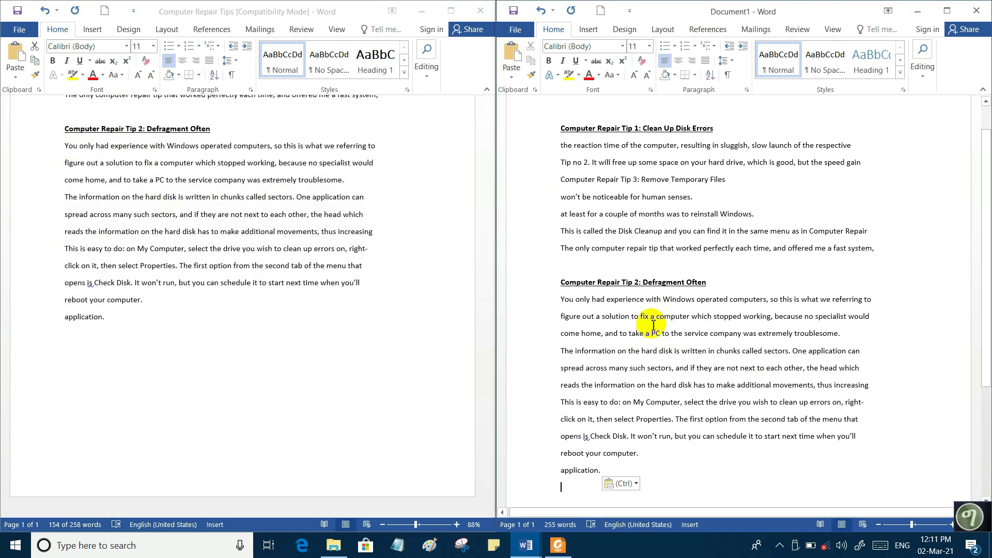
pyautogui.click(657, 162)
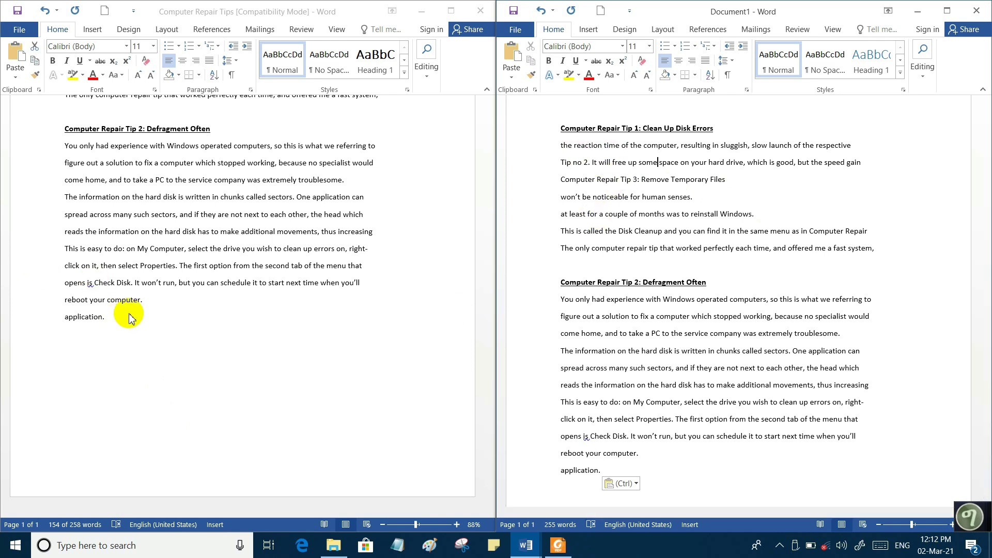
pyautogui.click(66, 128)
pyautogui.hotkey('ctrl', 'shift', 'End')
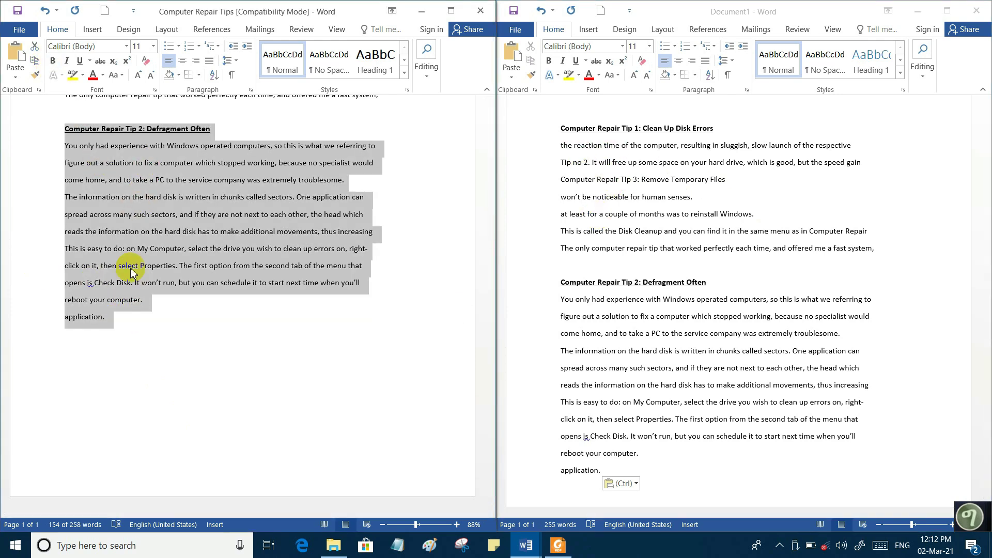
pyautogui.click(147, 298)
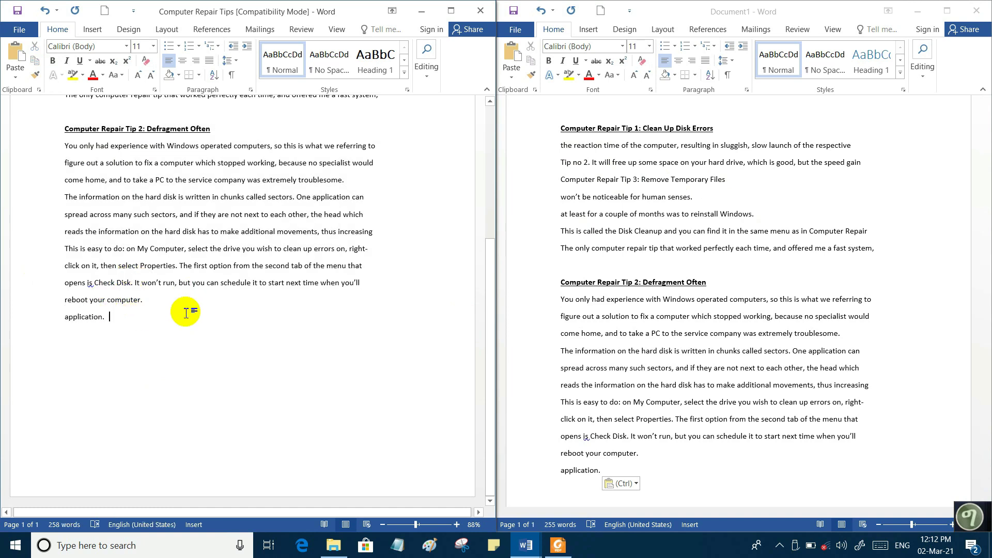
# Move the "Computer Repair Tip 1: Clean Up Disk Errors" heading below the last line of its section in Computer Repair Tips.
pyautogui.scroll(1, 186, 312)
pyautogui.scroll(3, 188, 313)
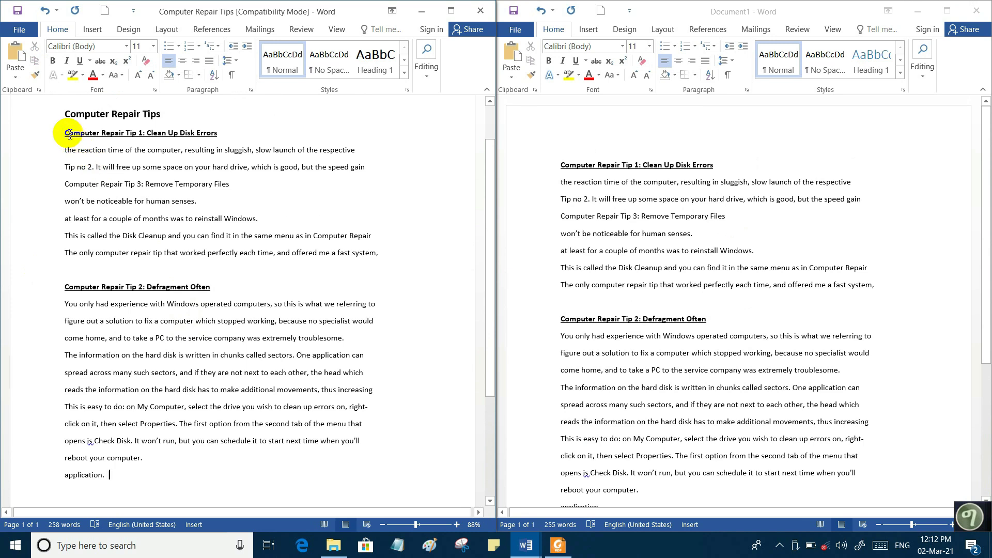
pyautogui.moveTo(66, 134); pyautogui.dragTo(220, 133)
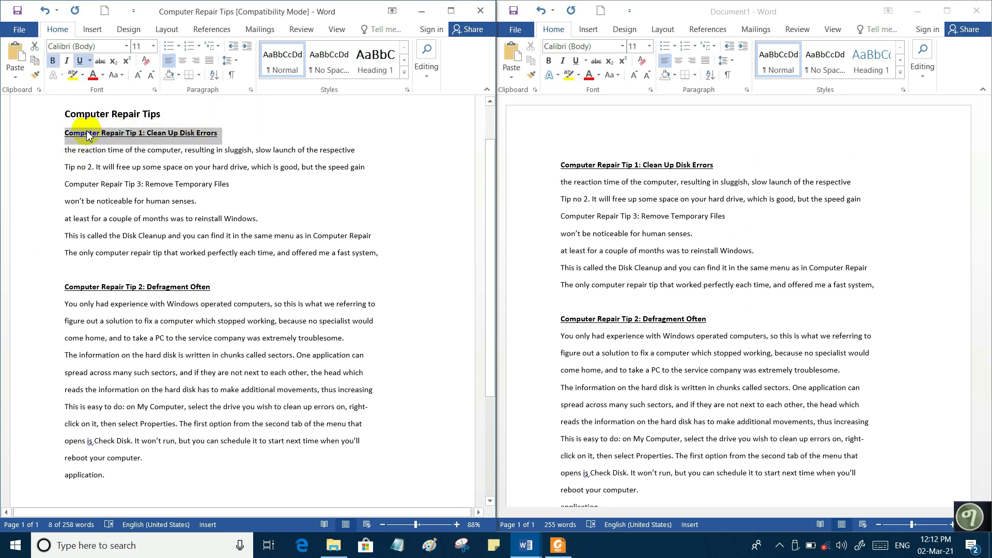
pyautogui.moveTo(75, 137); pyautogui.dragTo(92, 278)
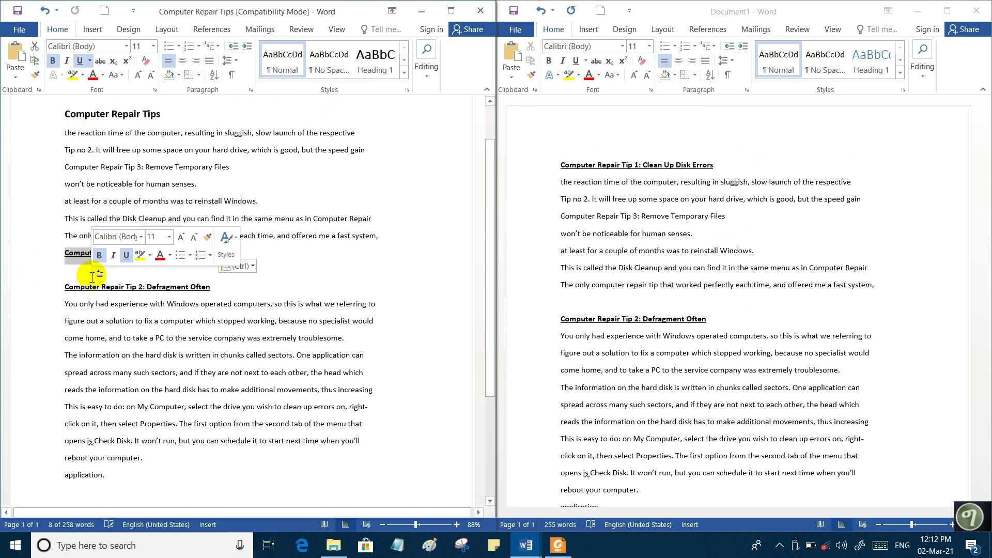
pyautogui.click(62, 201)
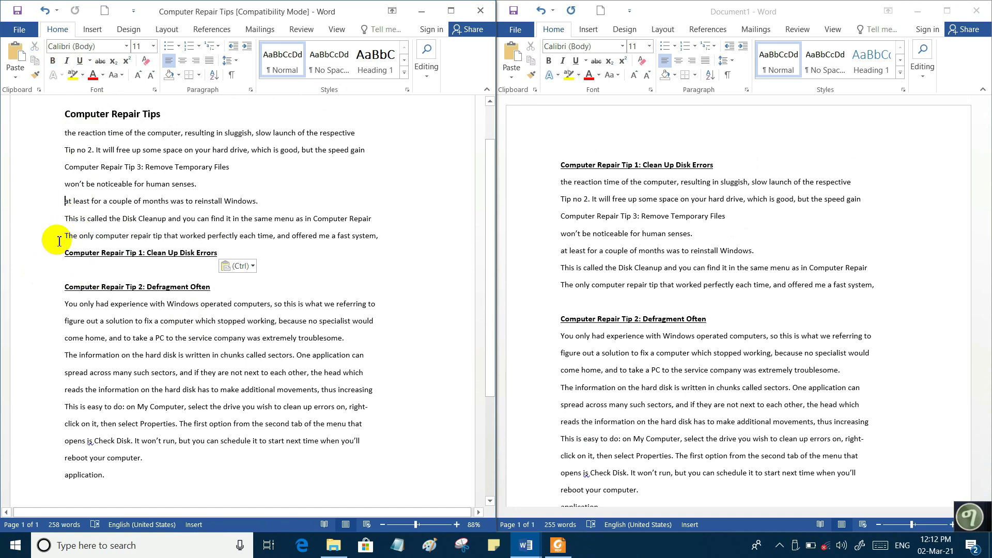
pyautogui.scroll(2, 72, 172)
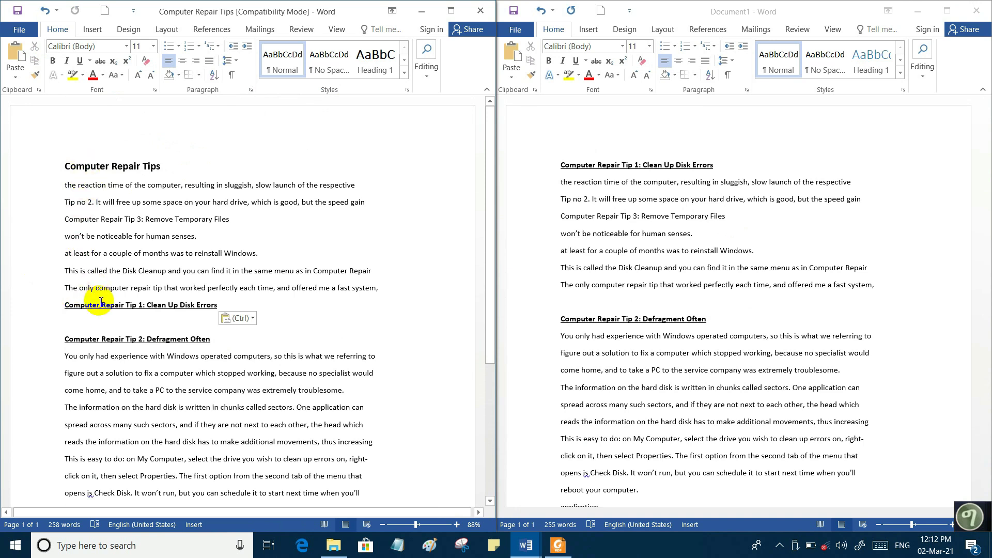
# Undo the heading move in the Computer Repair Tips document and deselect the heading.
pyautogui.click(45, 11)
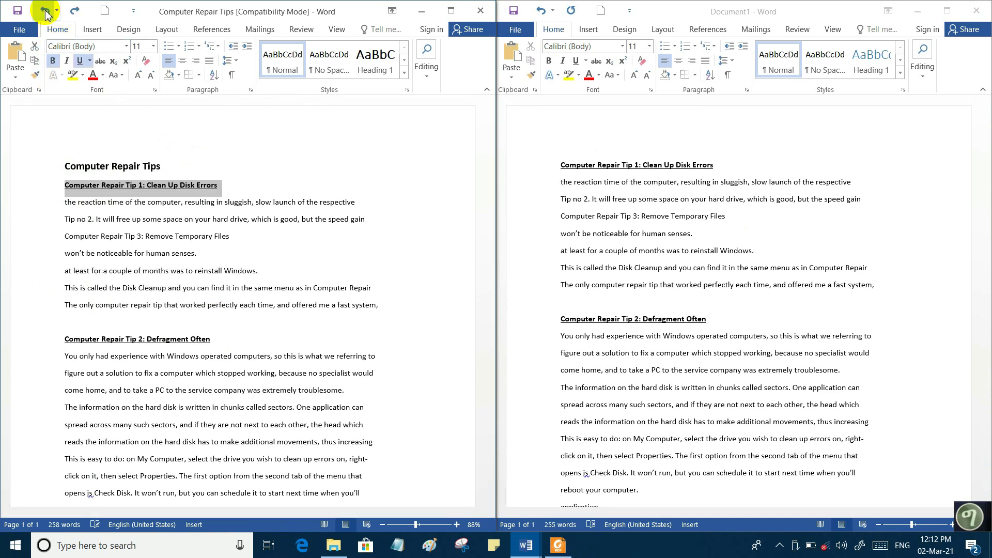
pyautogui.click(277, 271)
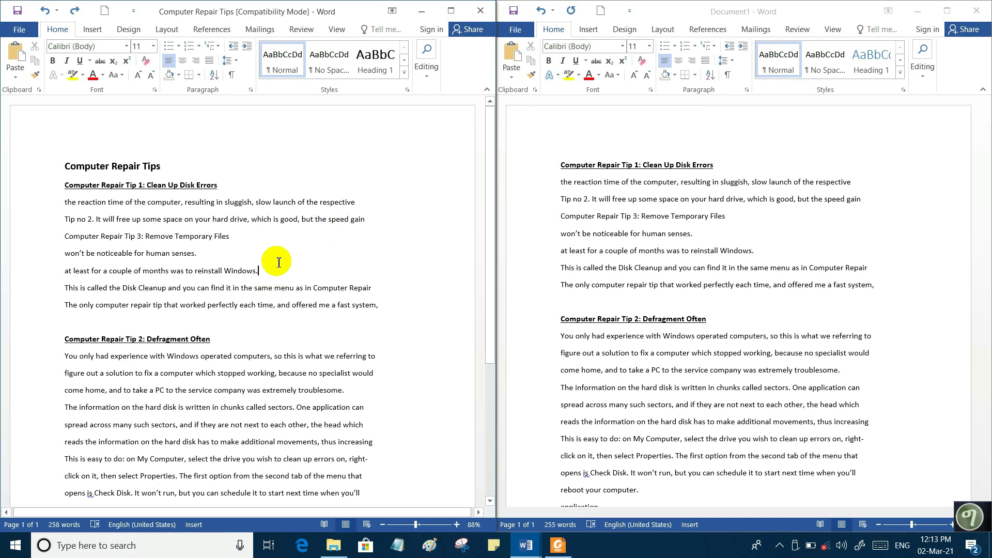
pyautogui.click(301, 271)
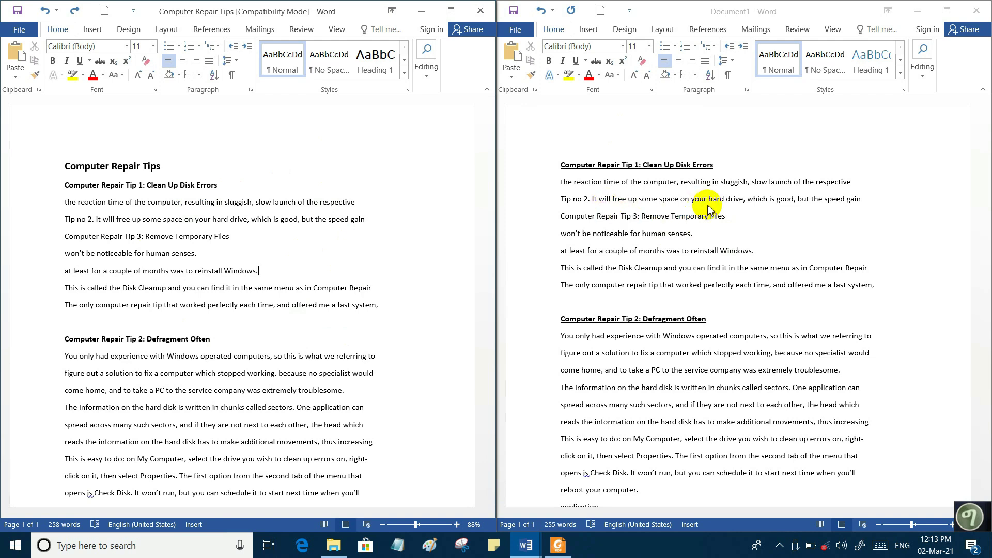
# Open a Notepad window over the Computer Repair Tips document and cut the "Clean Up Disk Errors" section from Document1.
pyautogui.click(396, 548)
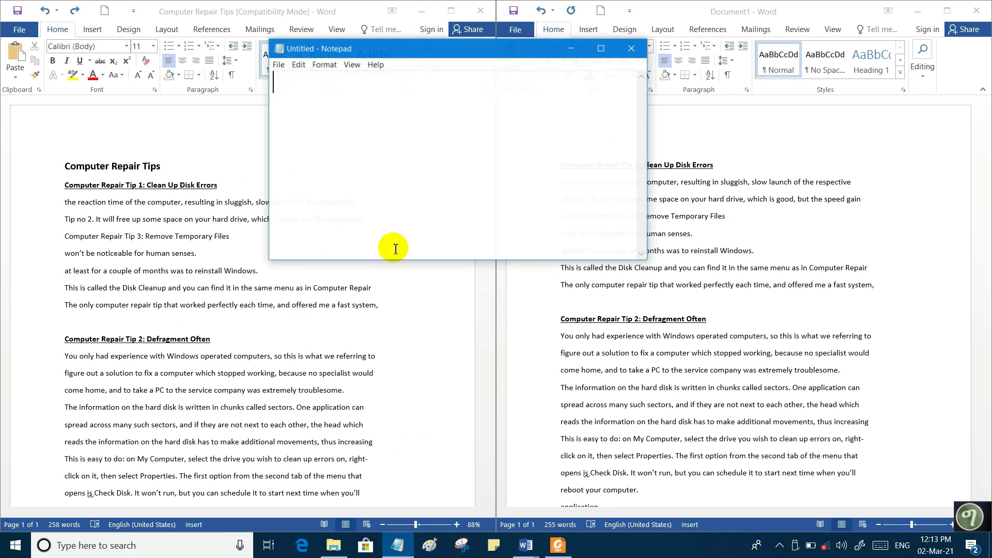
pyautogui.moveTo(430, 54); pyautogui.dragTo(267, 176)
pyautogui.click(569, 164)
pyautogui.moveTo(562, 164); pyautogui.dragTo(873, 288)
pyautogui.hotkey('ctrl', 'c')
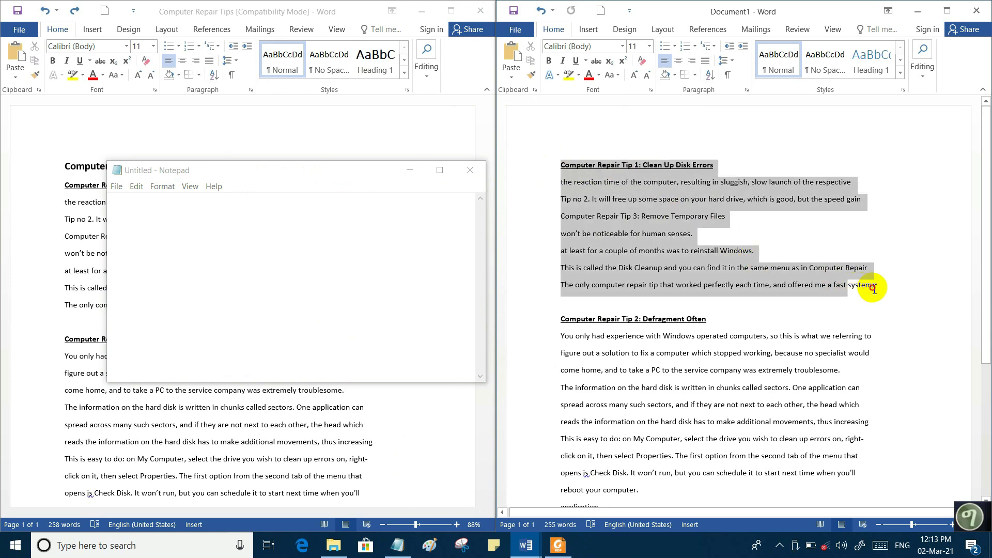
pyautogui.click(531, 50)
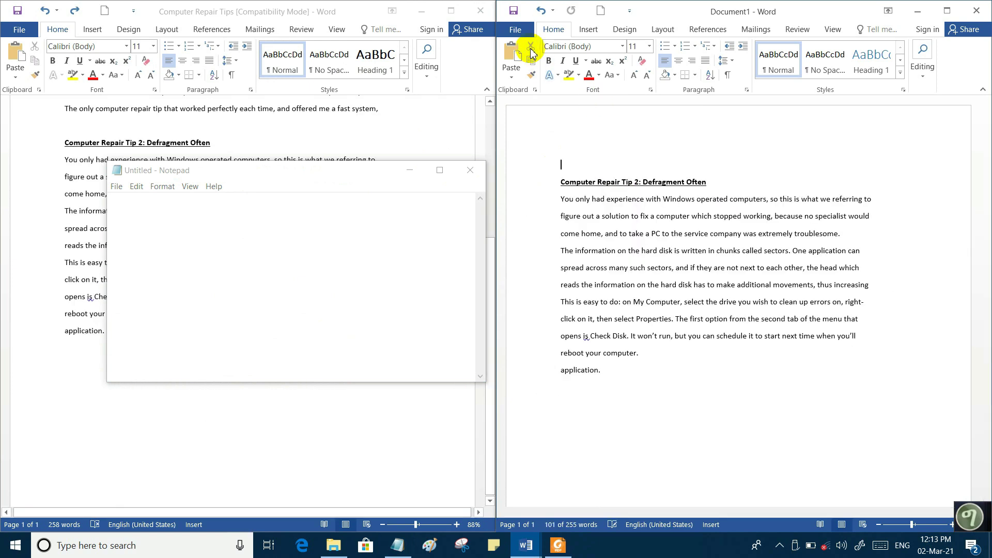
# Paste the cut "Clean Up Disk Errors" section into the empty Notepad file.
pyautogui.click(275, 176)
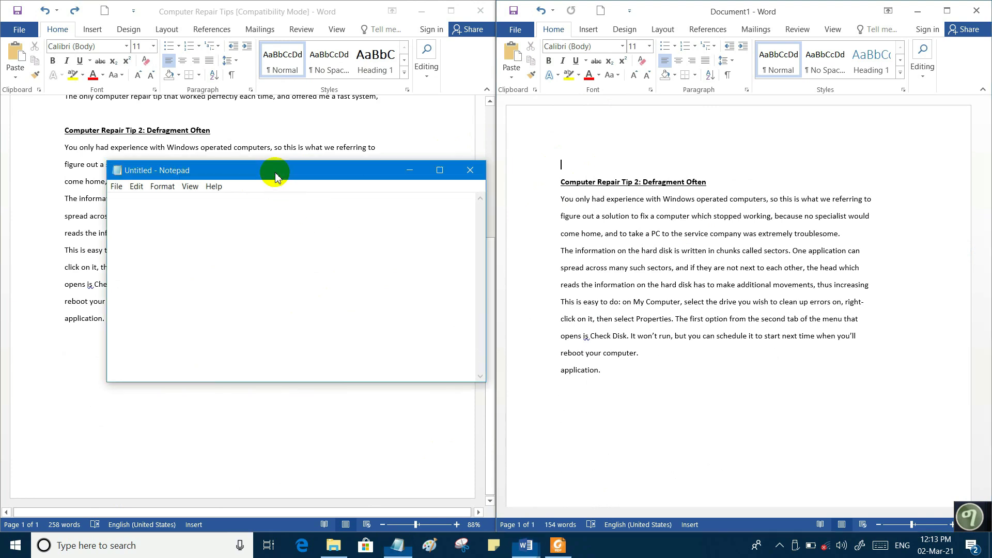
pyautogui.rightClick(113, 206)
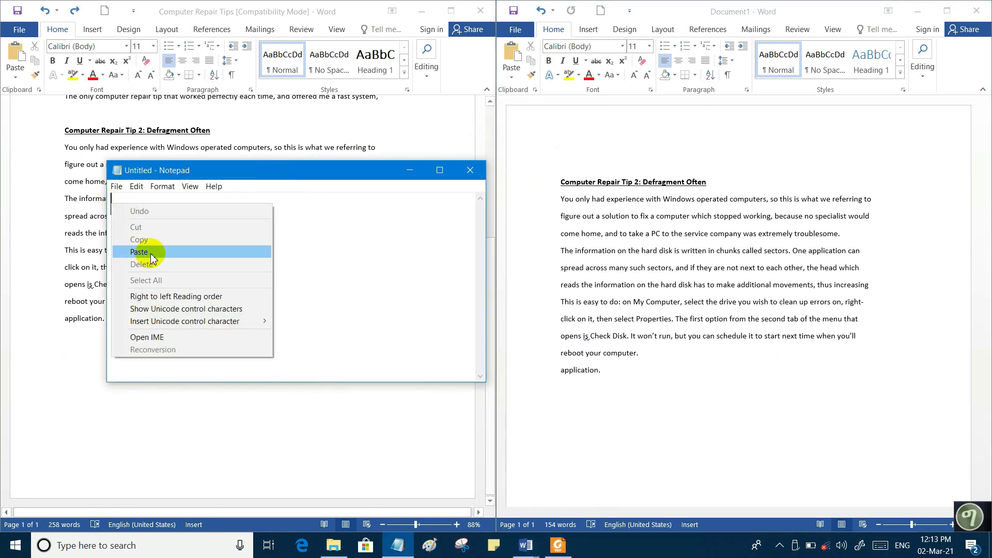
pyautogui.click(137, 187)
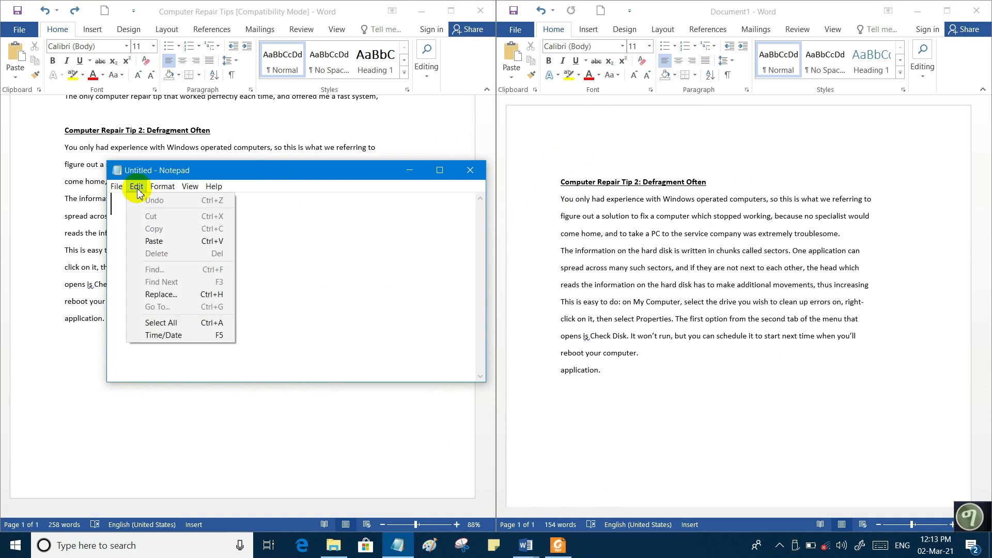
pyautogui.click(167, 249)
# View the pasted text in a maximized Notepad window, select all of its lines, and restore the window size.
pyautogui.click(440, 170)
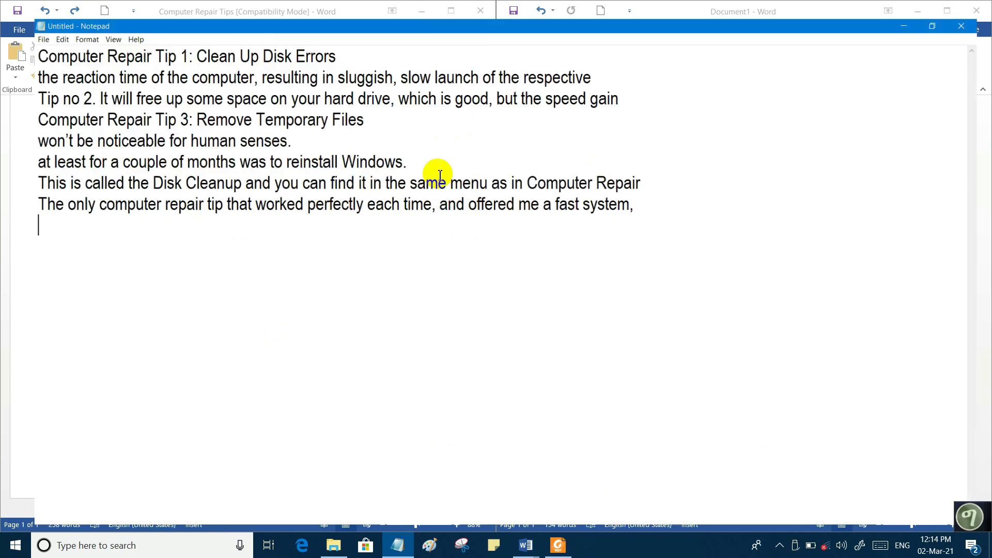
pyautogui.moveTo(8, 40); pyautogui.dragTo(638, 199)
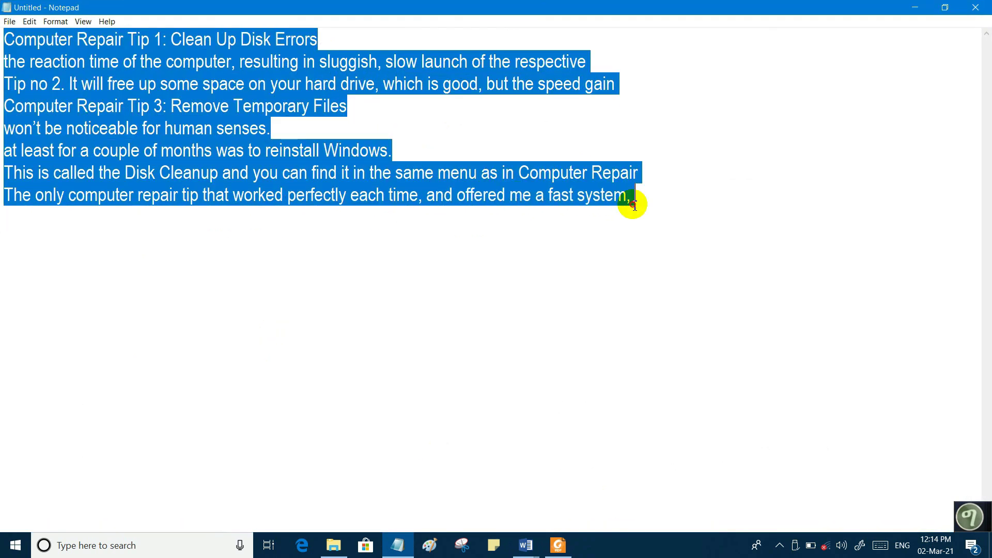
pyautogui.click(946, 9)
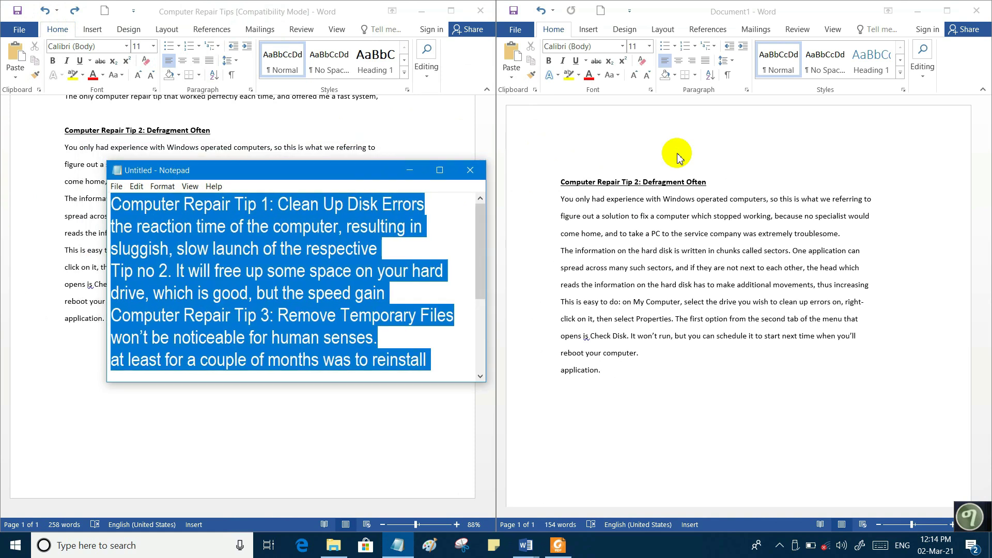
# Copy the whole "Computer Repair Tip 2: Defragment Often" section, from its heading to the word "application.", in Document1.
pyautogui.click(621, 139)
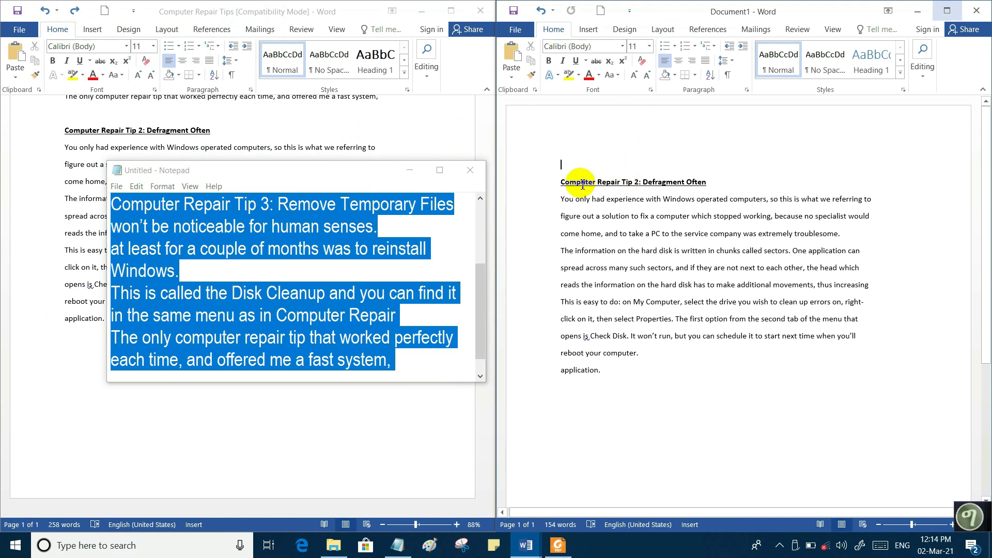
pyautogui.moveTo(562, 182); pyautogui.dragTo(613, 372)
pyautogui.hotkey('ctrl', 'c')
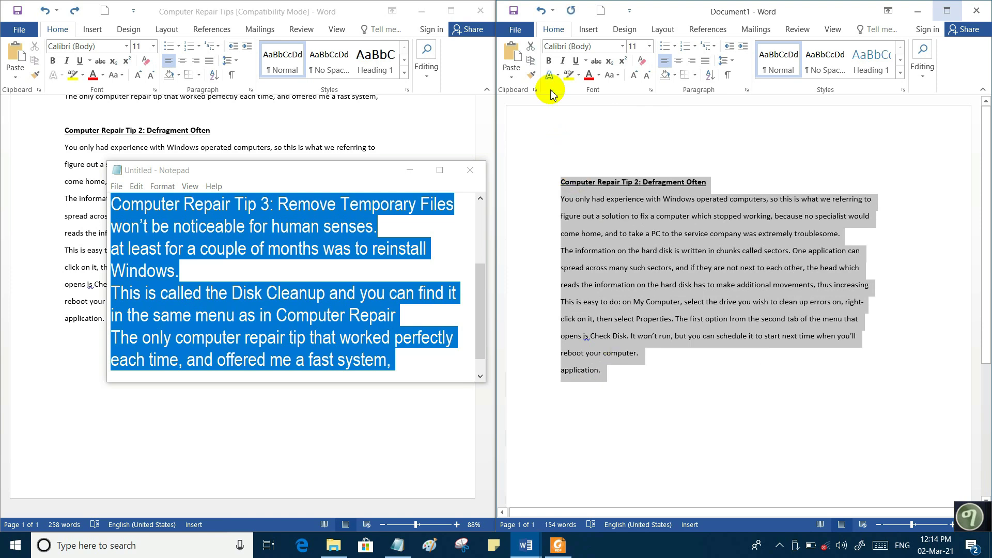
# Paste the copied "Defragment Often" section below the existing text in a maximized Notepad window, highlight its heading, and restore the window size.
pyautogui.click(440, 171)
pyautogui.click(394, 232)
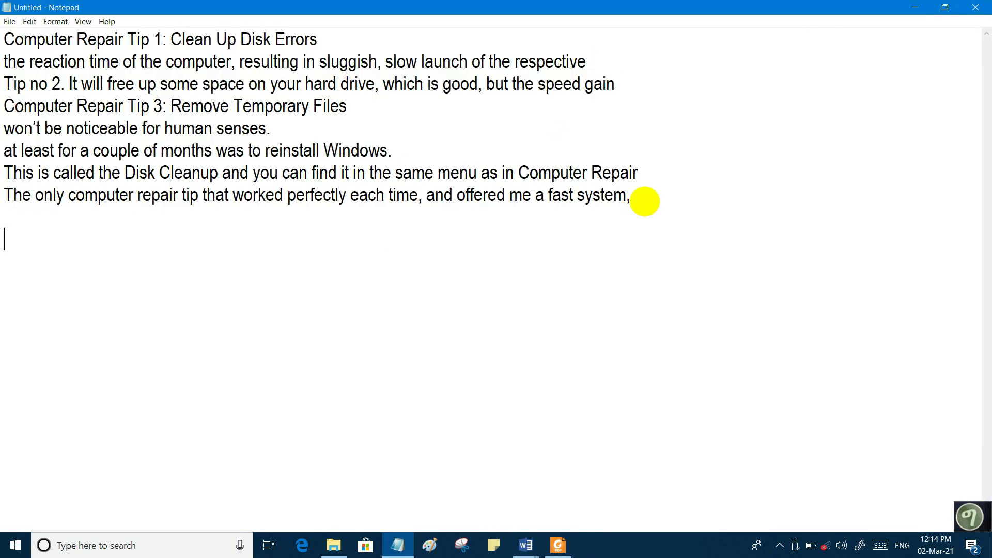
pyautogui.rightClick(7, 238)
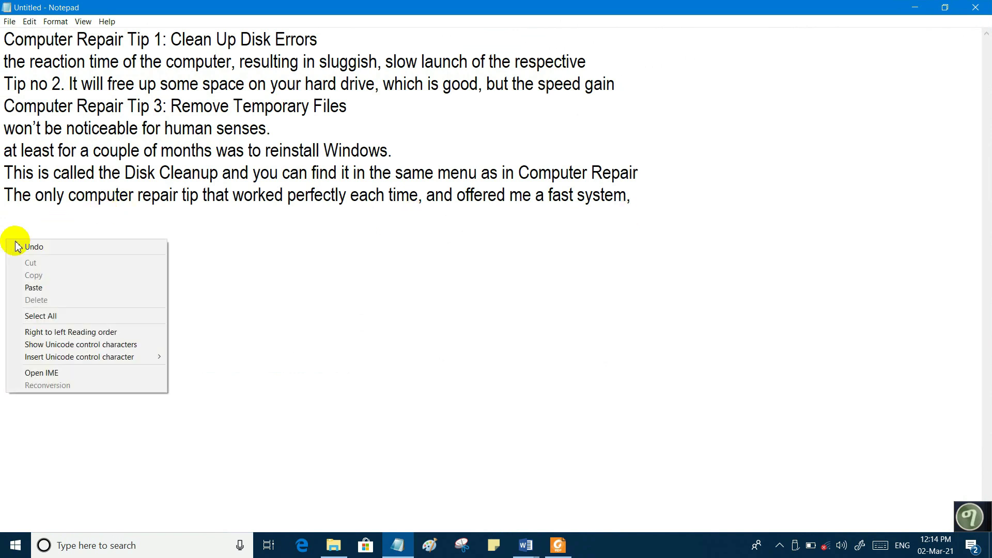
pyautogui.click(36, 287)
pyautogui.moveTo(5, 238); pyautogui.dragTo(287, 243)
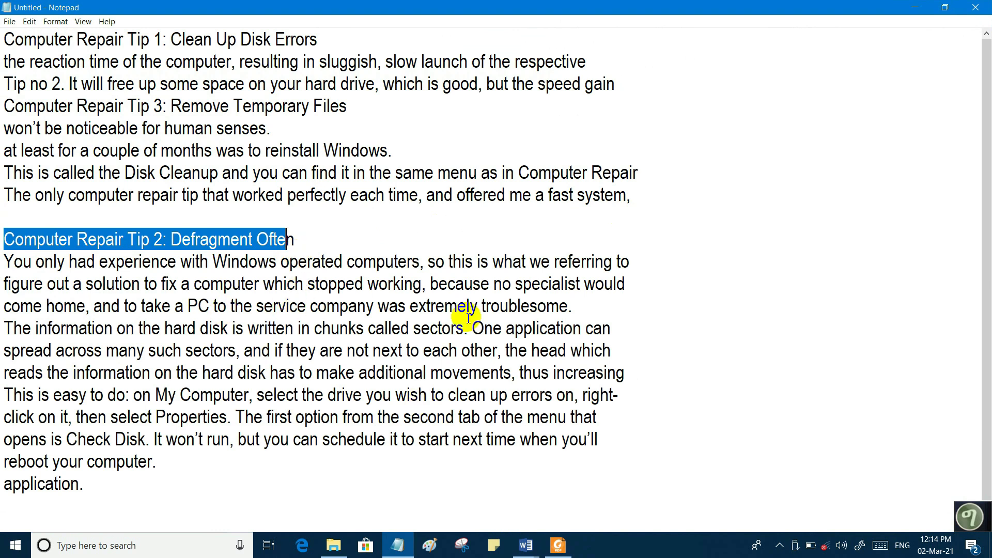
pyautogui.click(945, 8)
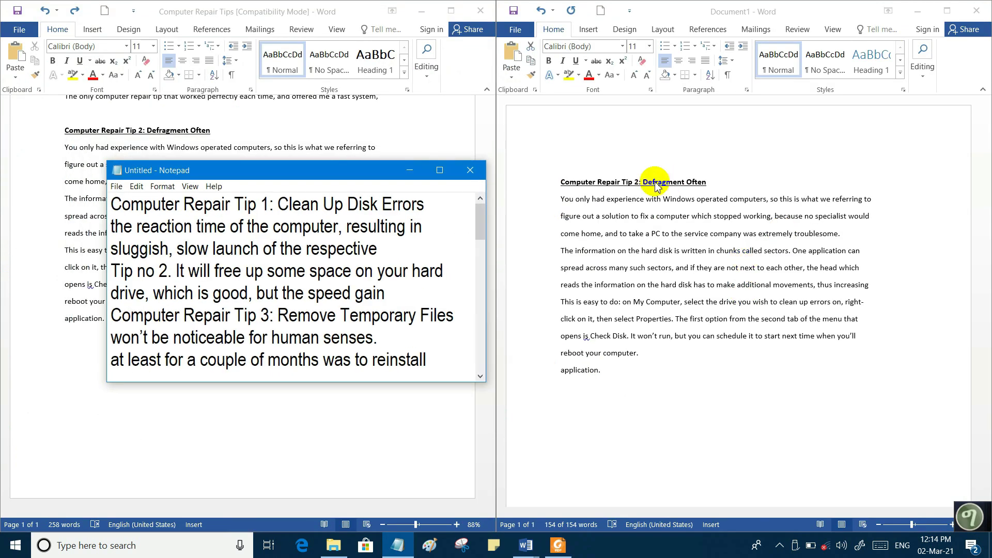
# Close Notepad and Document1 without saving either one, leaving the Computer Repair Tips document open.
pyautogui.click(634, 173)
pyautogui.hotkey('ctrl', 'a')
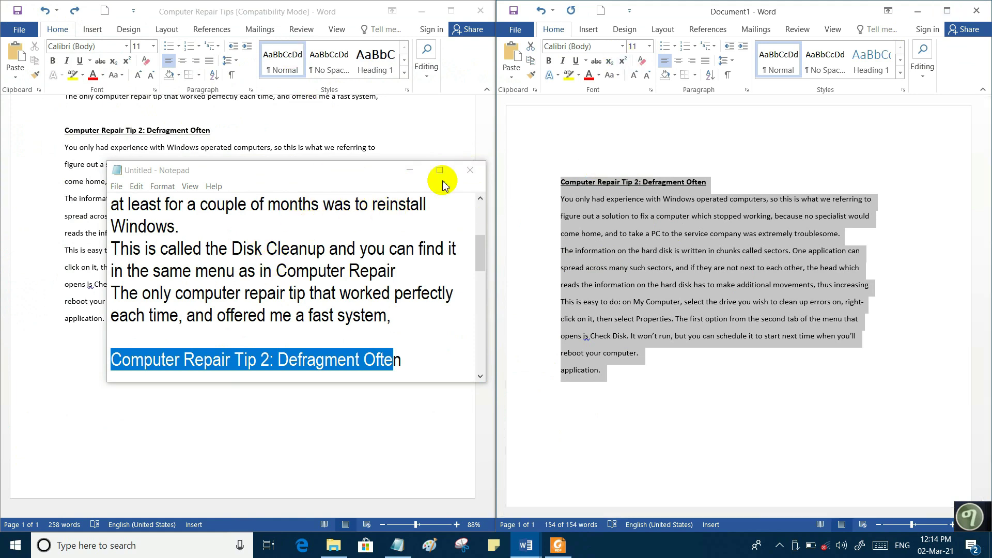
pyautogui.click(476, 170)
pyautogui.click(518, 273)
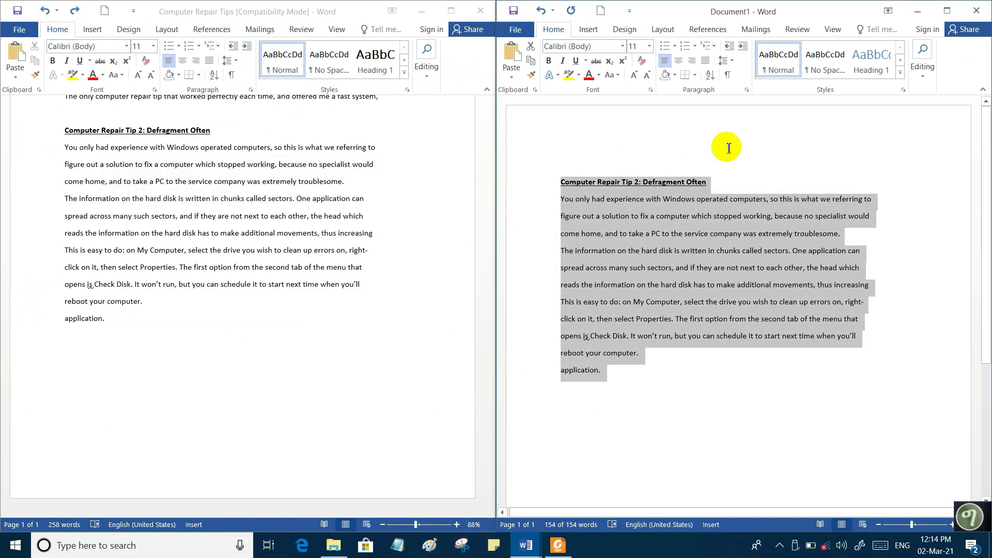
pyautogui.click(765, 171)
pyautogui.click(976, 10)
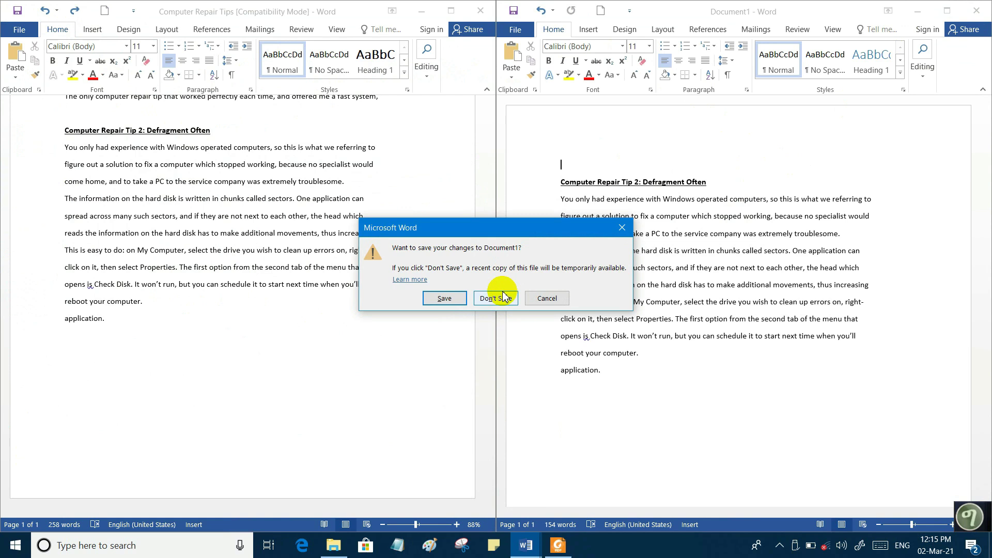
pyautogui.click(496, 298)
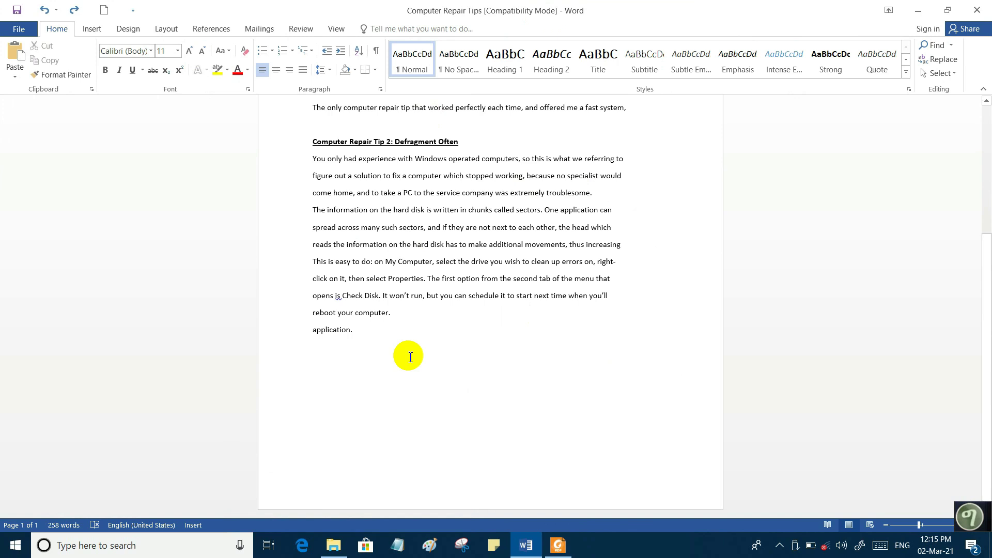
# Return to the beginning of the Computer Repair Tips document and display the Office Clipboard's collected items.
pyautogui.scroll(5, 411, 356)
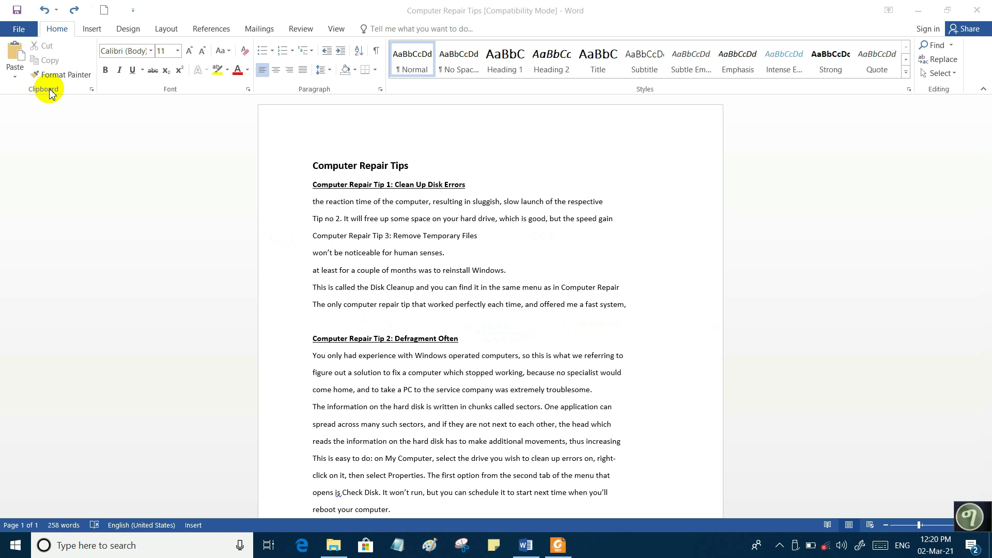
pyautogui.click(91, 89)
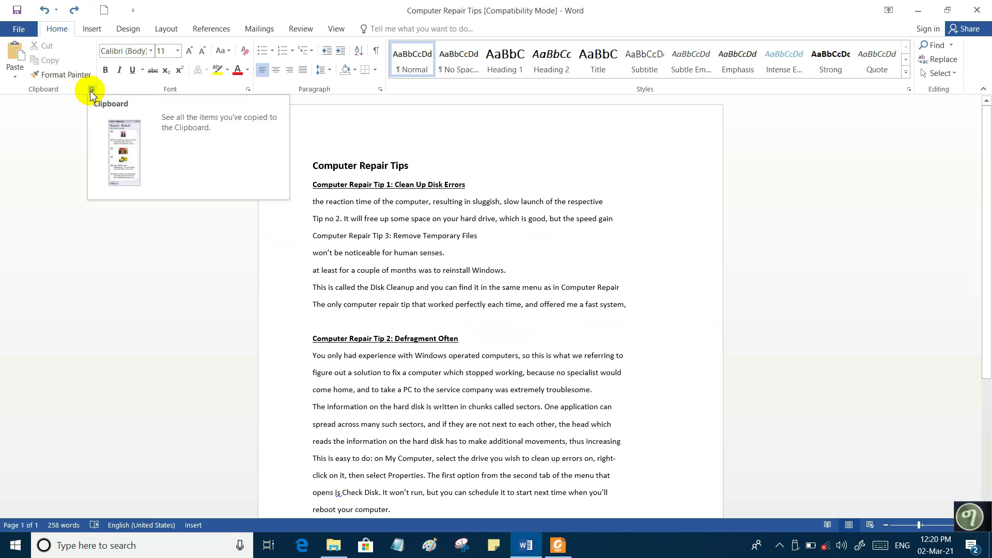
pyautogui.click(91, 91)
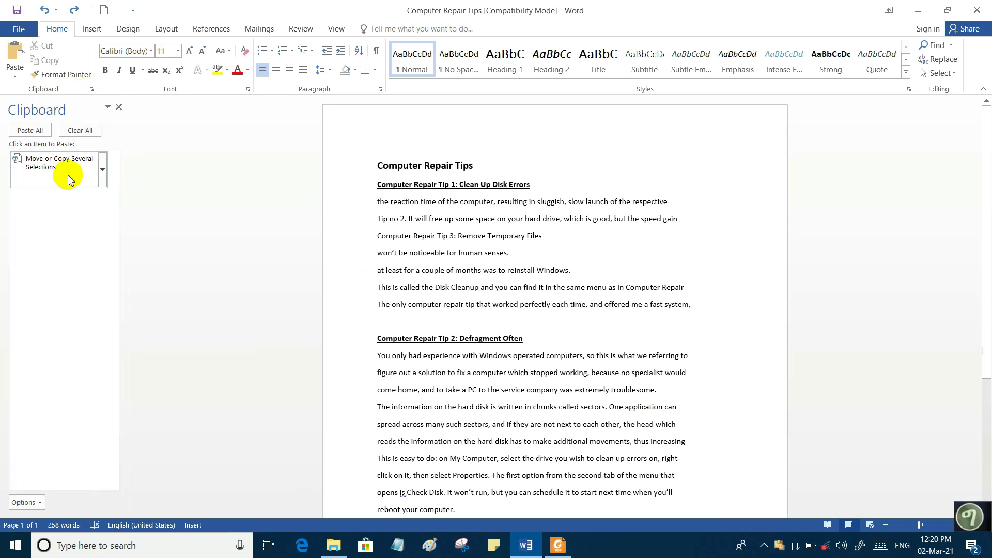
pyautogui.moveTo(52, 170)
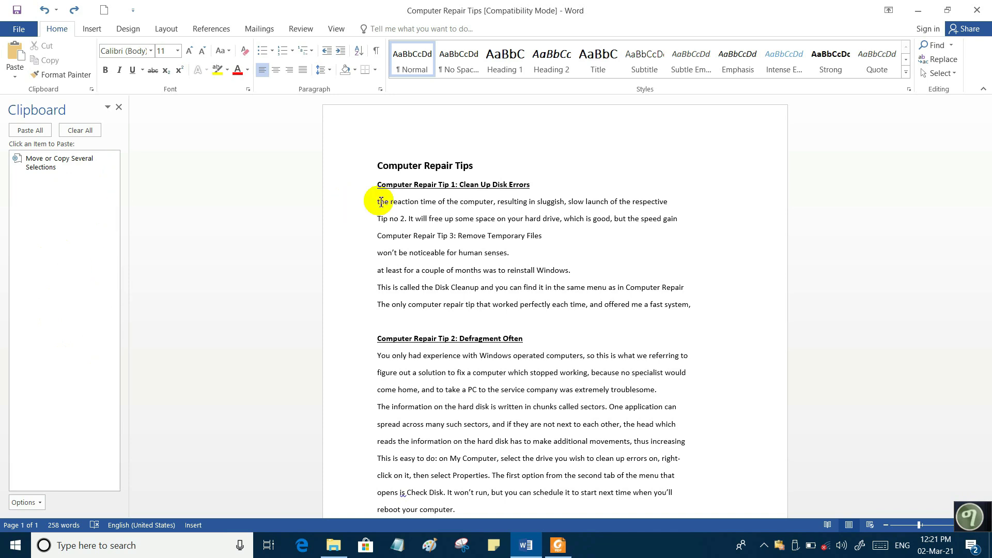
# Copy the "Computer Repair Tip 1: Clean Up Disk Errors" section and the "Computer Repair Tips" title as separate clipboard items.
pyautogui.moveTo(380, 185); pyautogui.dragTo(703, 307)
pyautogui.click(49, 60)
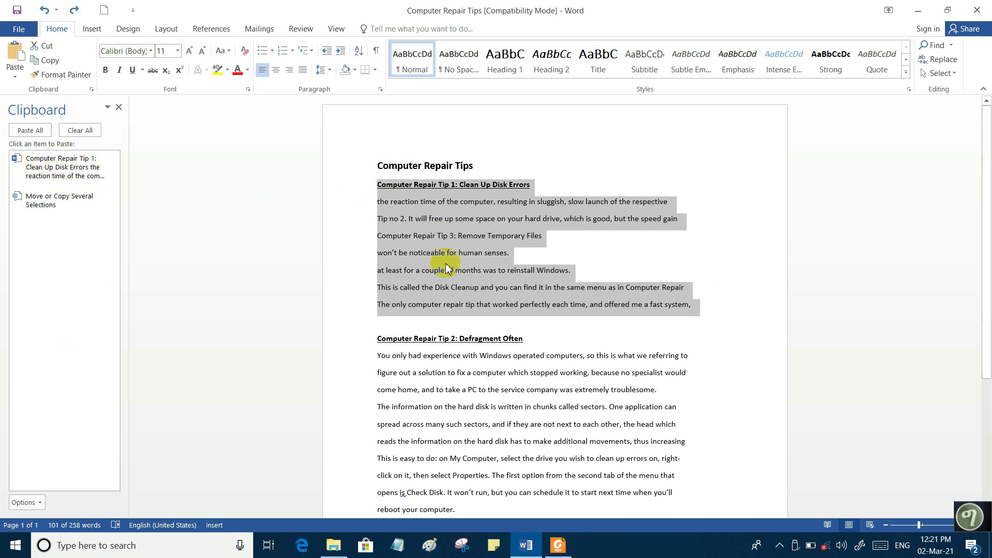
pyautogui.press('Right')
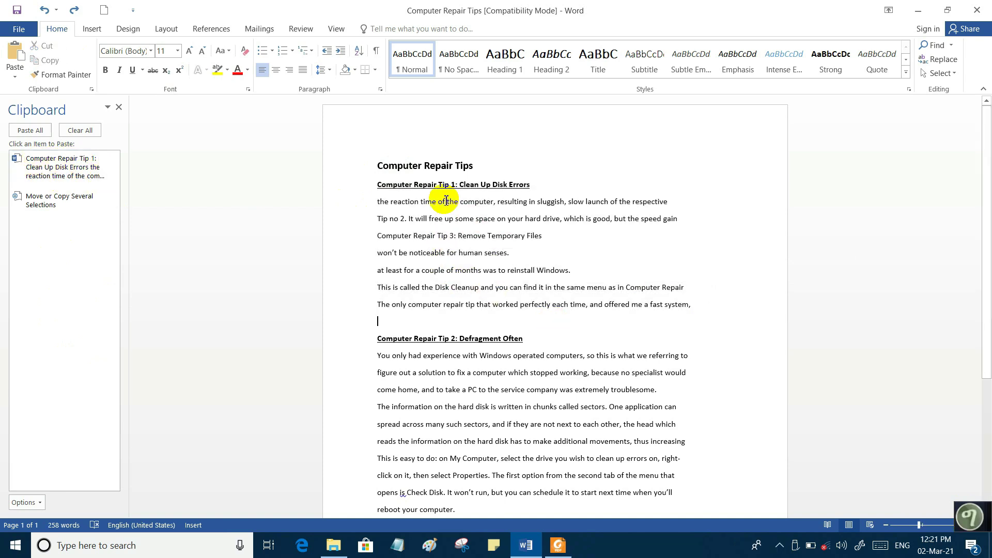
pyautogui.doubleClick(389, 165)
pyautogui.keyDown('shift'); pyautogui.click(463, 165); pyautogui.keyUp('shift')
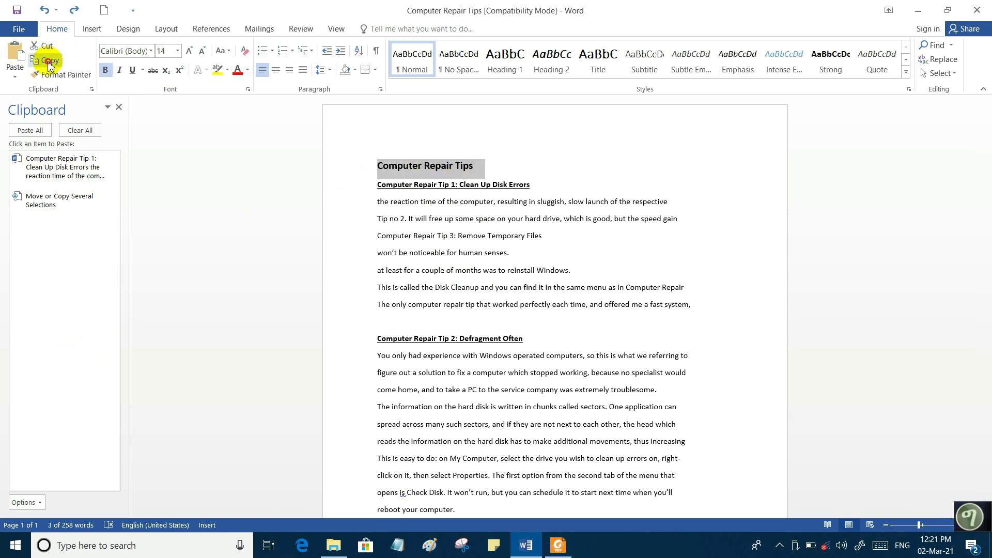
pyautogui.click(50, 61)
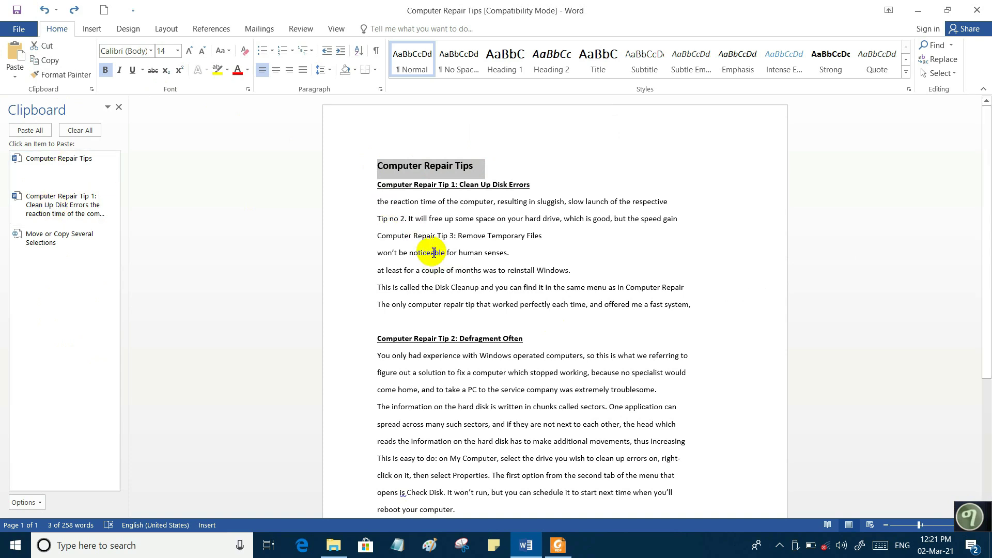
# Copy the "Computer Repair Tip 2: Defragment Often" heading and cut the final word "application." to the clipboard.
pyautogui.scroll(-2, 433, 252)
pyautogui.moveTo(385, 260); pyautogui.dragTo(527, 261)
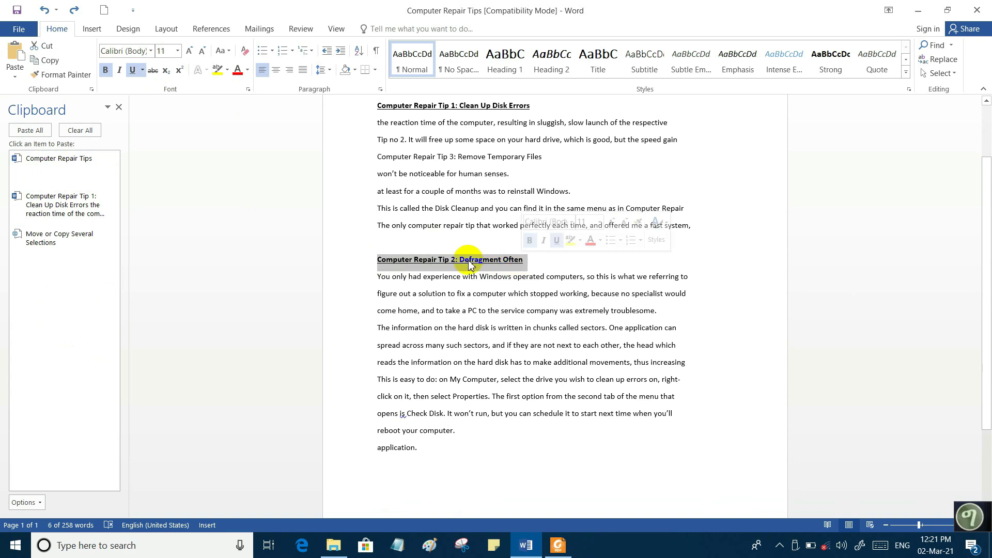
pyautogui.click(50, 62)
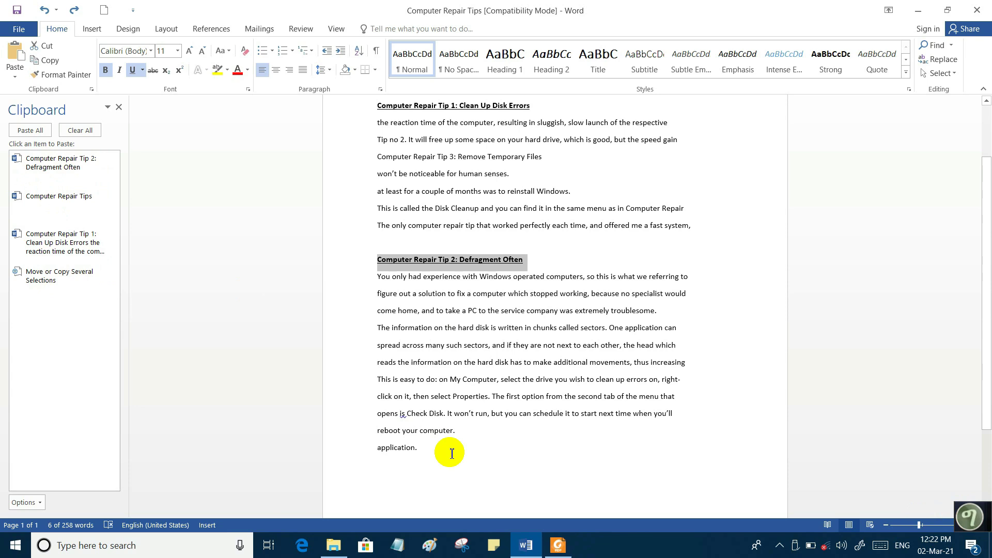
pyautogui.doubleClick(423, 448)
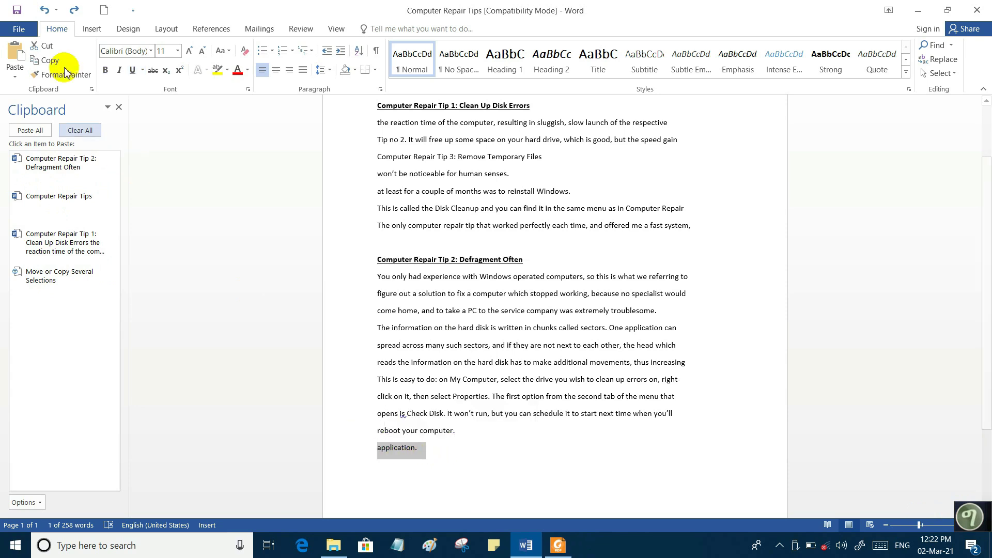
pyautogui.click(46, 47)
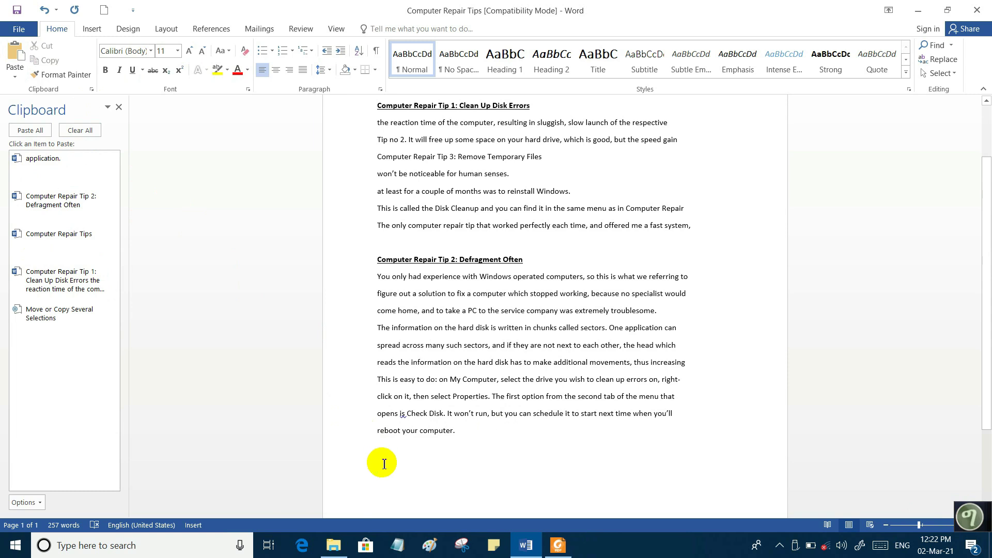
# Paste "application." on a separate line below the last paragraph, select it, and cut it again.
pyautogui.click(17, 54)
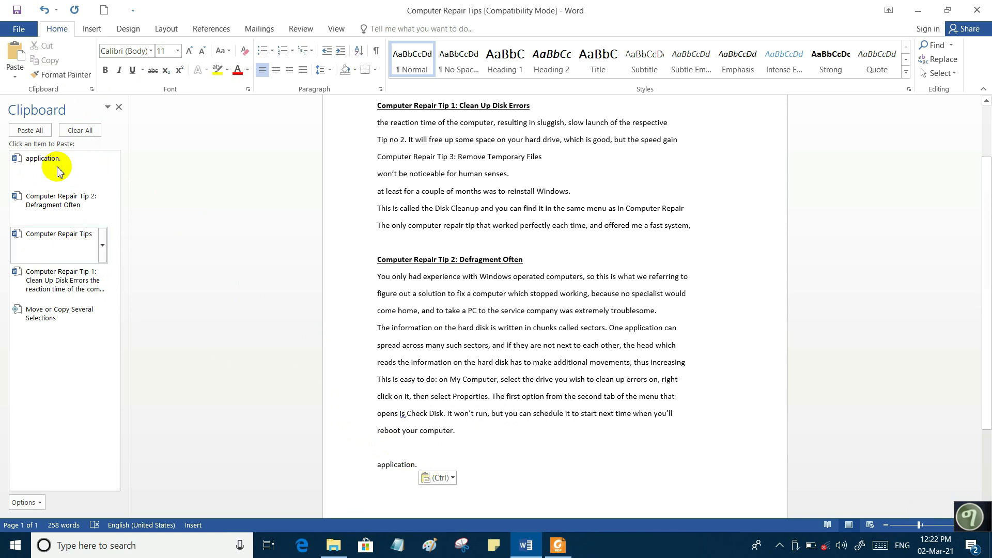
pyautogui.moveTo(430, 465); pyautogui.dragTo(357, 462)
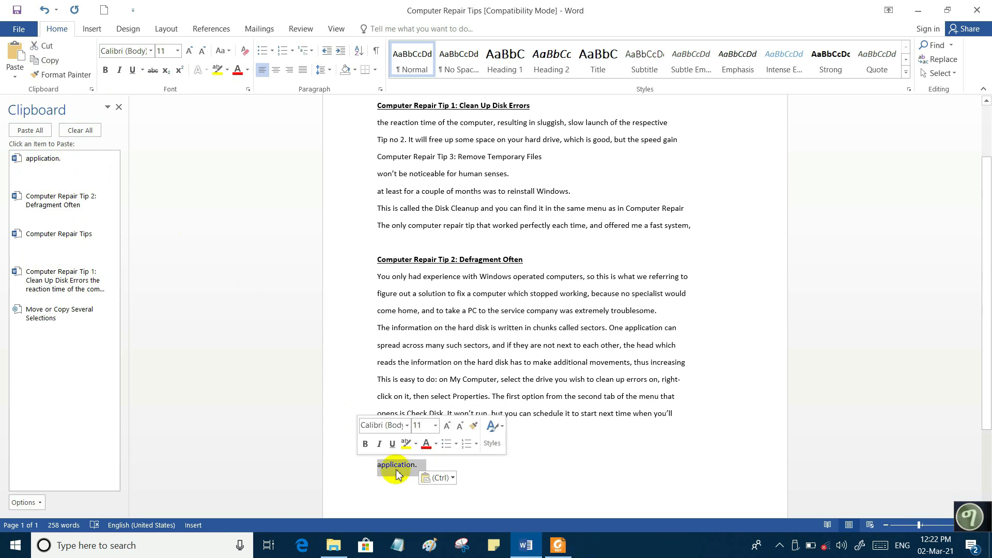
pyautogui.click(43, 46)
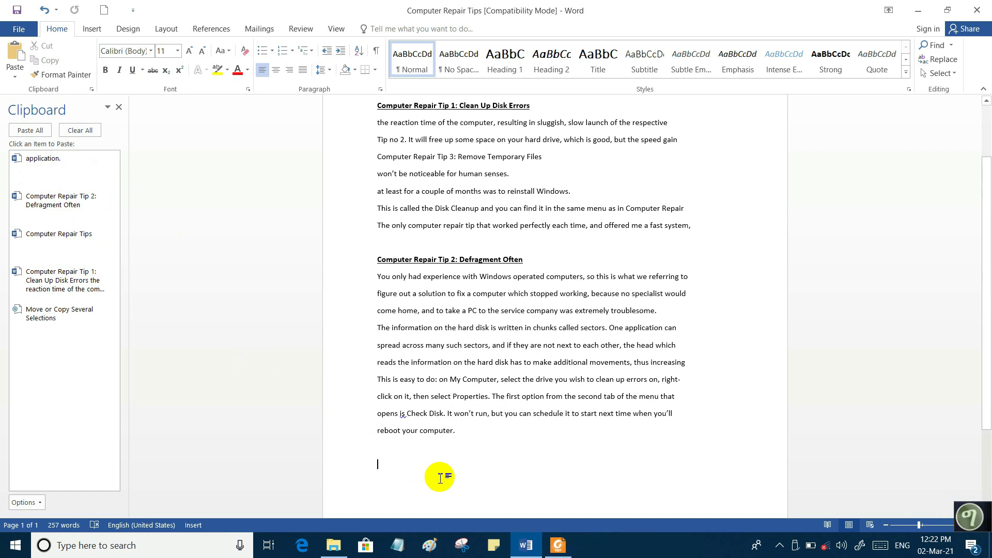
# Create a new blank document and paste all the collected clipboard items into it at once.
pyautogui.click(104, 11)
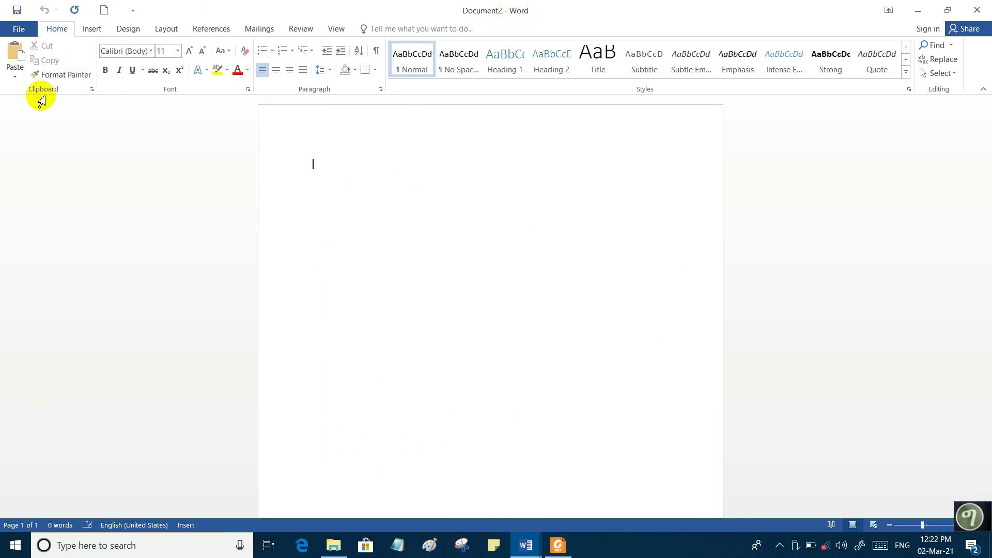
pyautogui.click(92, 89)
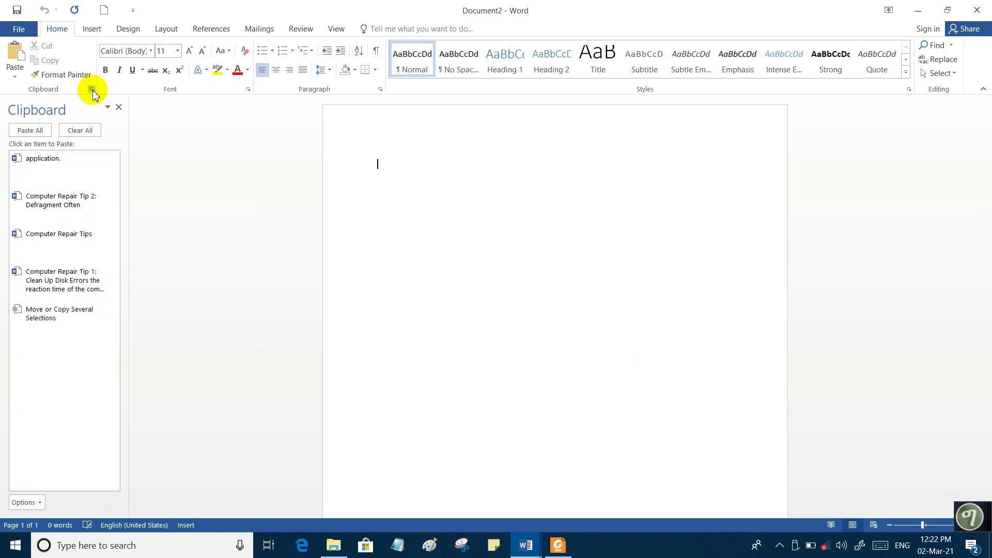
pyautogui.click(26, 135)
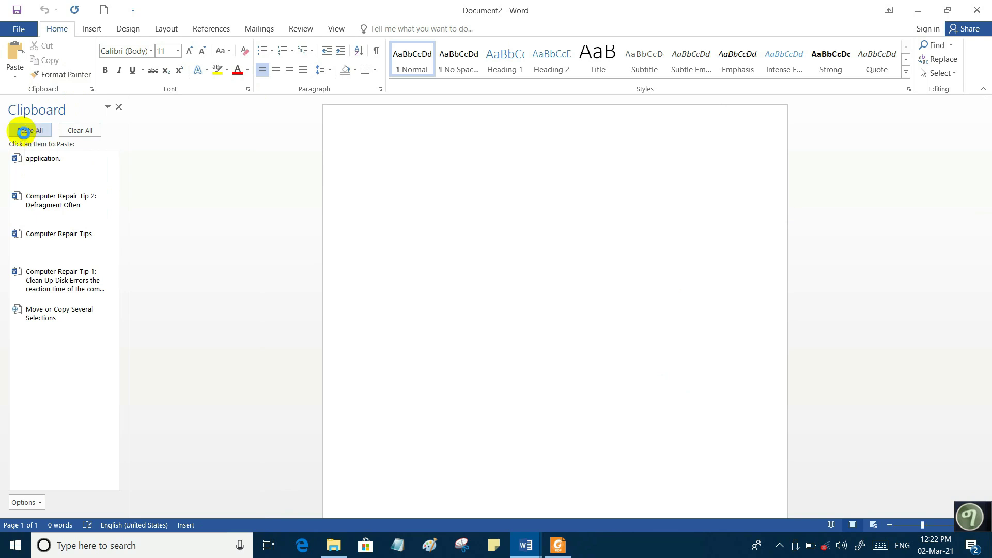
pyautogui.click(23, 135)
pyautogui.moveTo(51, 176)
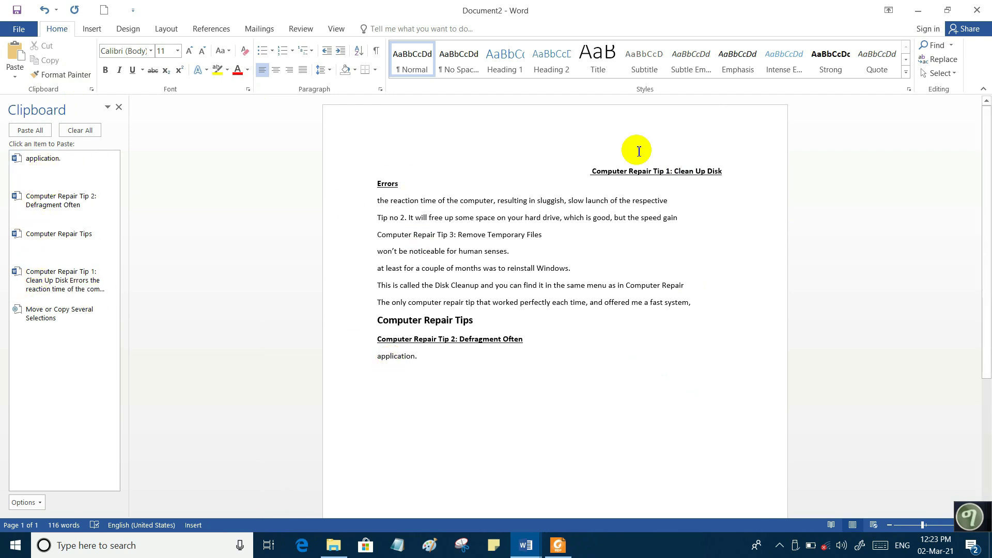
# Delete the blank space before the "Computer Repair Tip 1: Clean Up Disk Errors" heading so it starts at the page margin.
pyautogui.click(592, 171)
pyautogui.press('BackSpace')
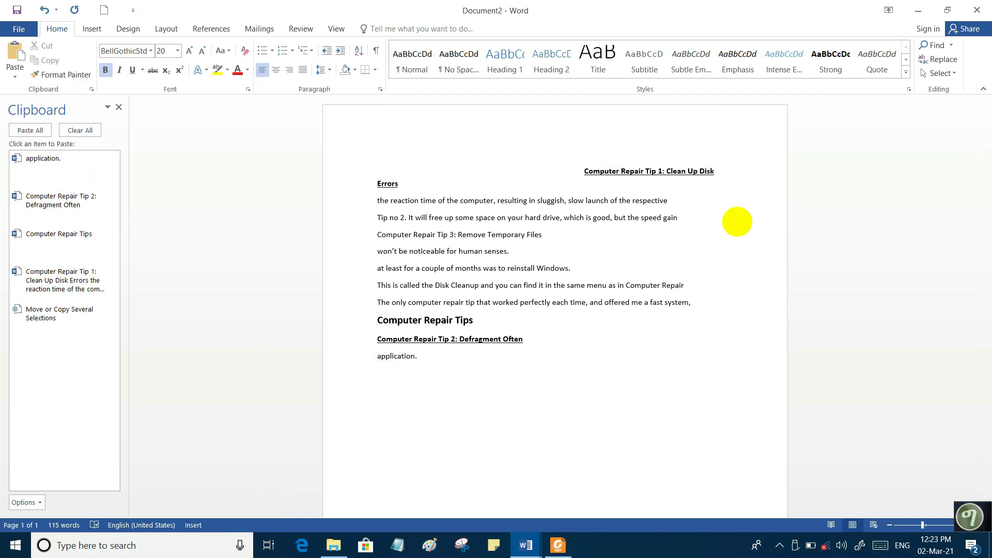
pyautogui.moveTo(587, 168); pyautogui.dragTo(383, 166)
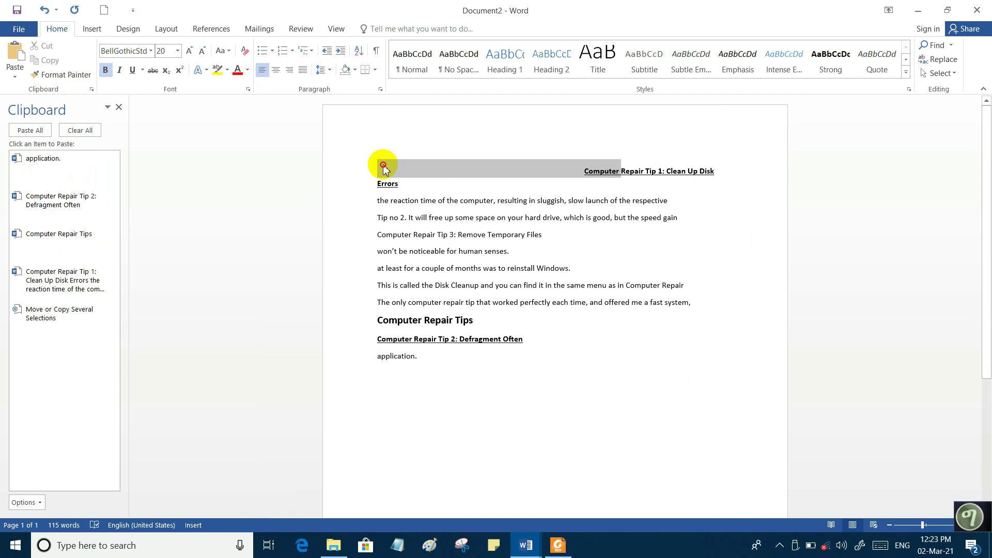
pyautogui.click(580, 167)
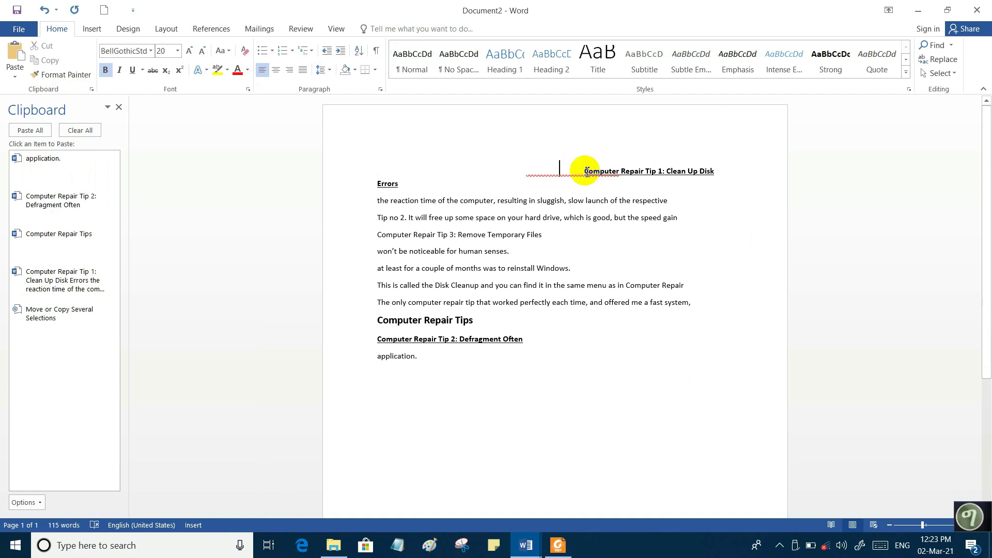
pyautogui.moveTo(554, 170); pyautogui.dragTo(383, 168)
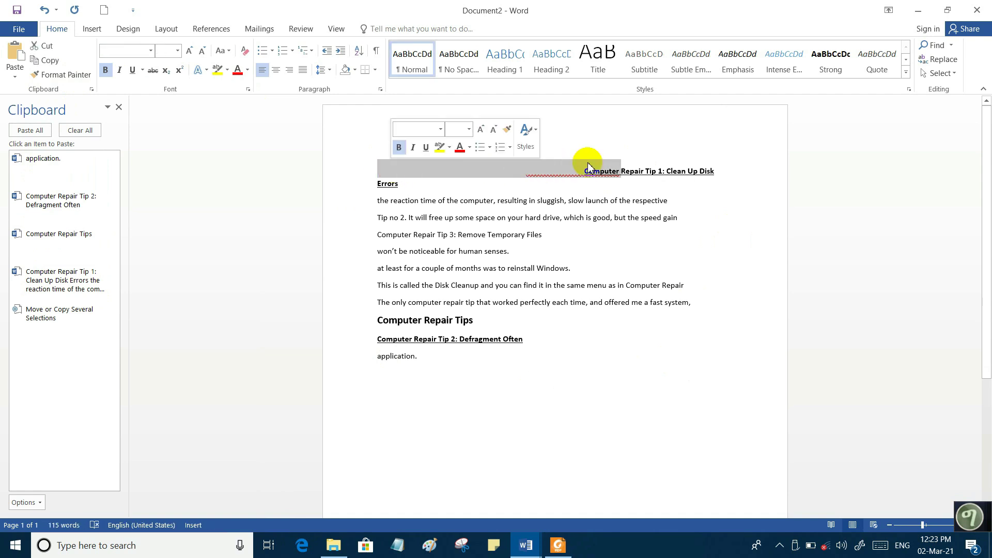
pyautogui.press('BackSpace')
pyautogui.press('BackSpace')
pyautogui.press('BackSpace')
pyautogui.press('BackSpace')
pyautogui.press('BackSpace')
pyautogui.press('BackSpace')
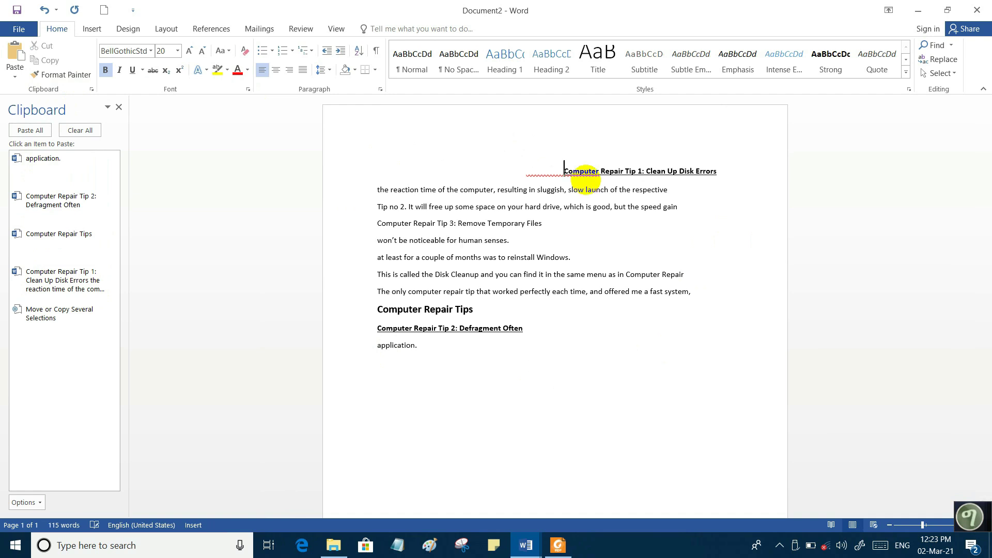
pyautogui.press('BackSpace')
pyautogui.press('BackSpace')
pyautogui.press('BackSpace')
pyautogui.press('BackSpace')
pyautogui.press('BackSpace')
pyautogui.press('BackSpace')
pyautogui.press('BackSpace')
pyautogui.press('BackSpace')
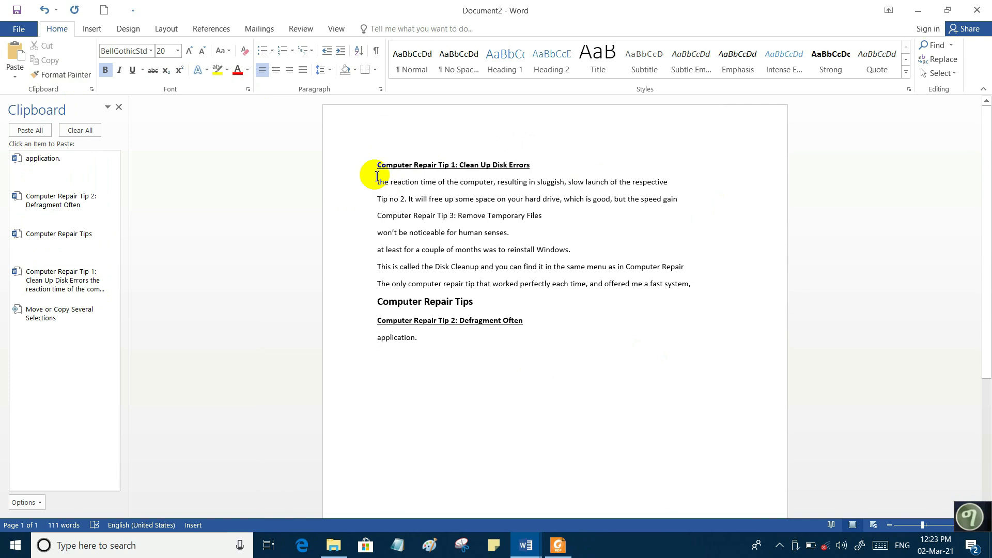
# Examine each pasted item in turn, highlighting the Tip 1 block, "Computer Repair Tips", the Tip 2 heading and "application.".
pyautogui.moveTo(375, 166); pyautogui.dragTo(692, 285)
pyautogui.click(465, 307)
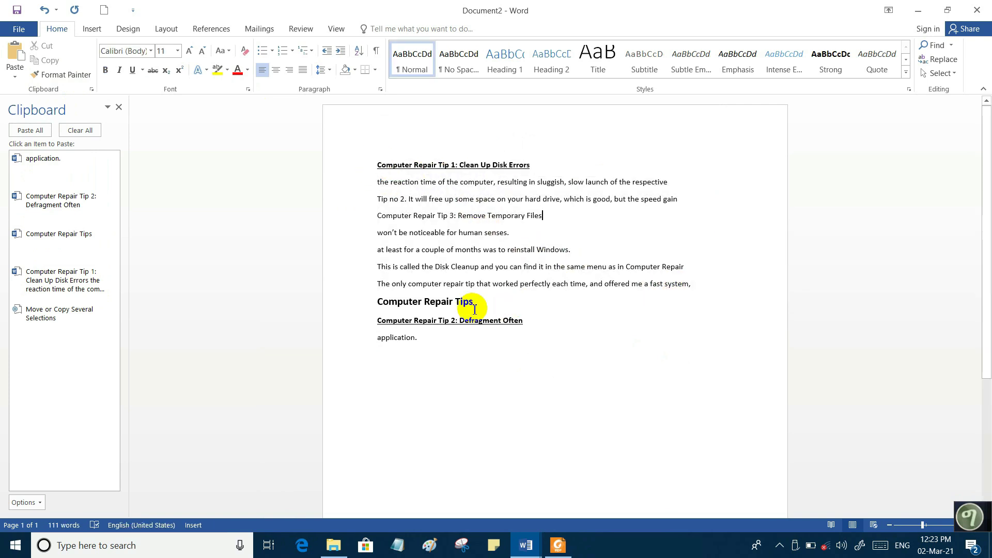
pyautogui.moveTo(380, 304); pyautogui.dragTo(477, 304)
pyautogui.click(469, 313)
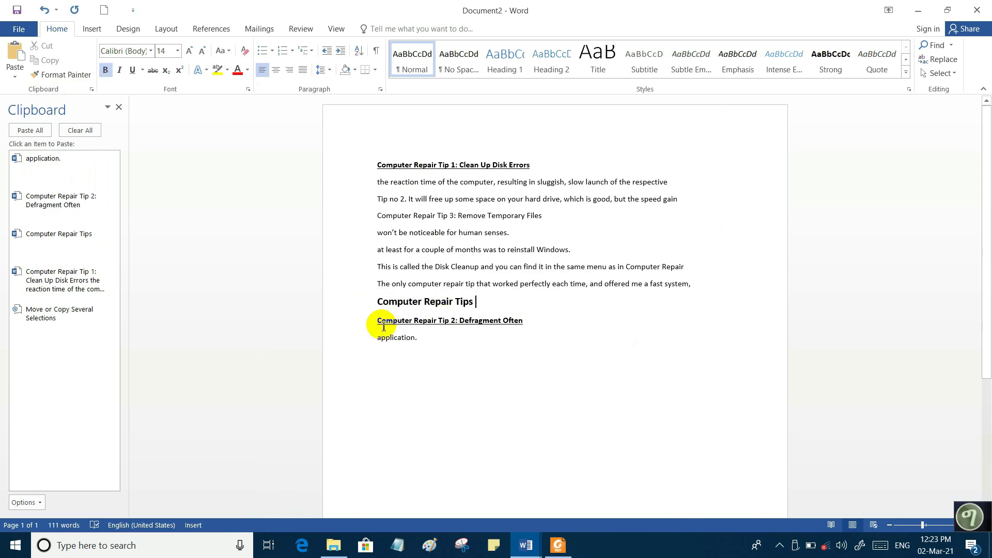
pyautogui.moveTo(380, 322); pyautogui.dragTo(523, 322)
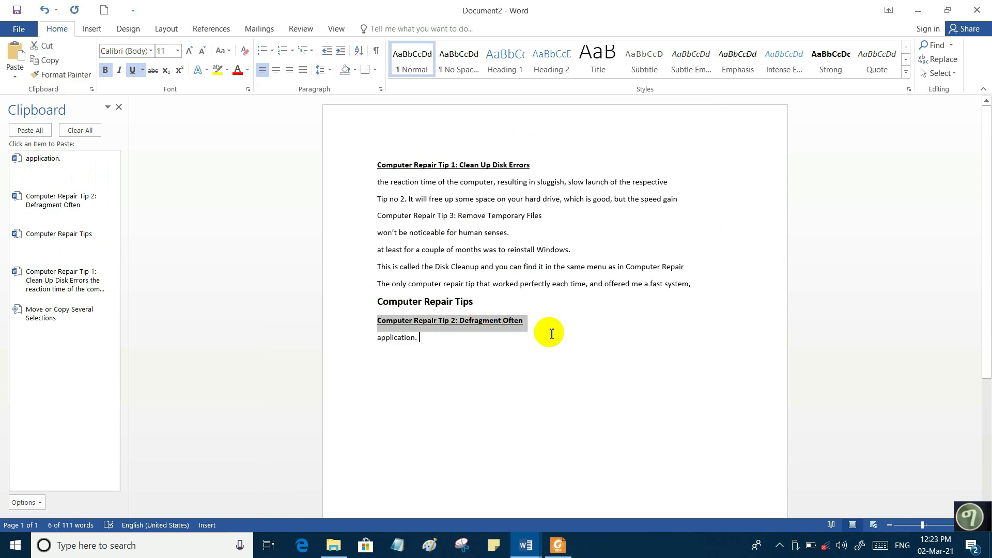
pyautogui.click(547, 331)
pyautogui.moveTo(379, 339); pyautogui.dragTo(420, 345)
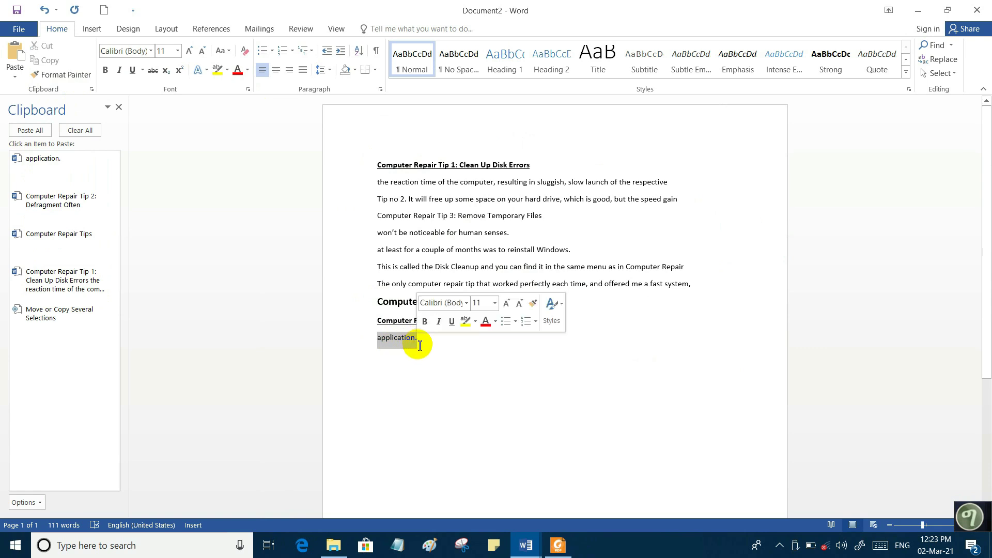
pyautogui.click(443, 383)
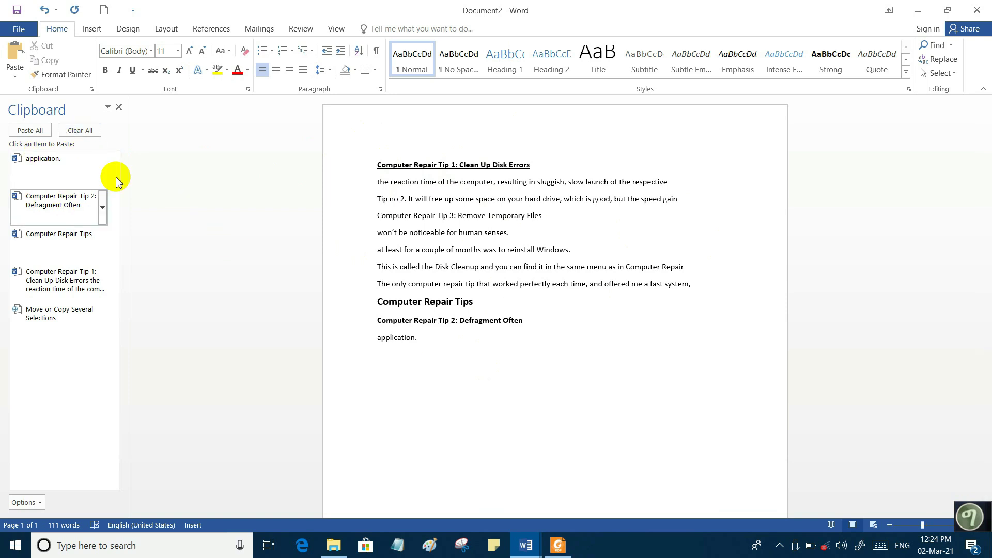
# Clear all collected items from the Office clipboard.
pyautogui.click(78, 131)
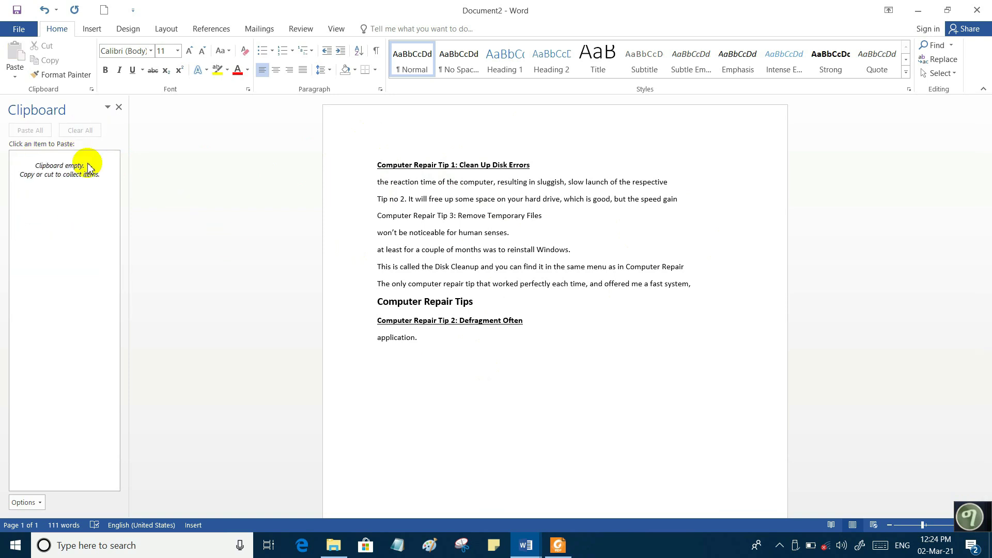